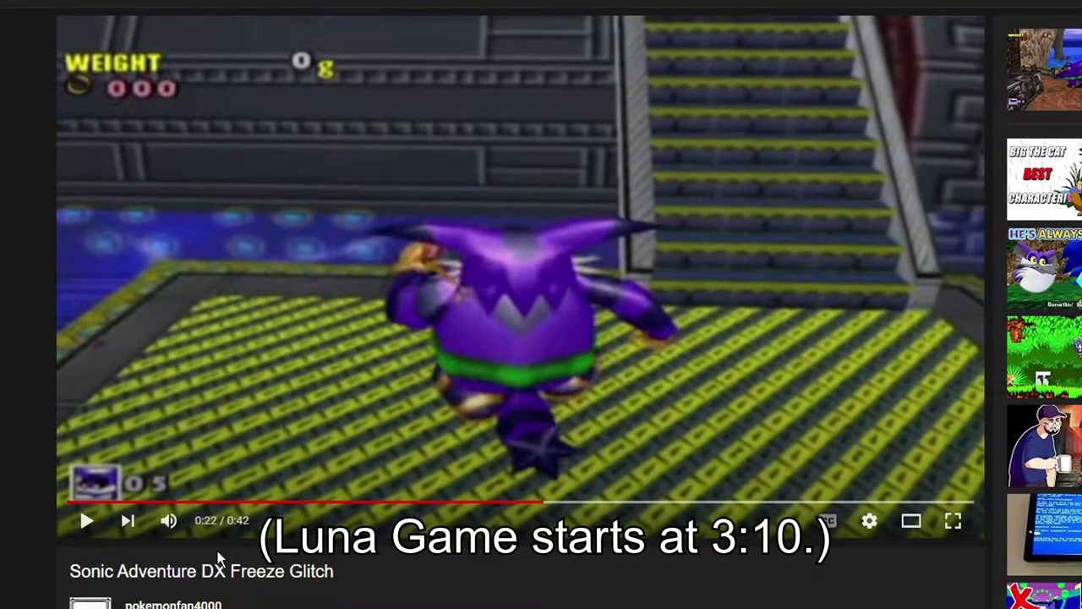
- Pause the Sonic glitch clip and launch Luna Game 1 from its 2021 Build folder
click(86, 526)
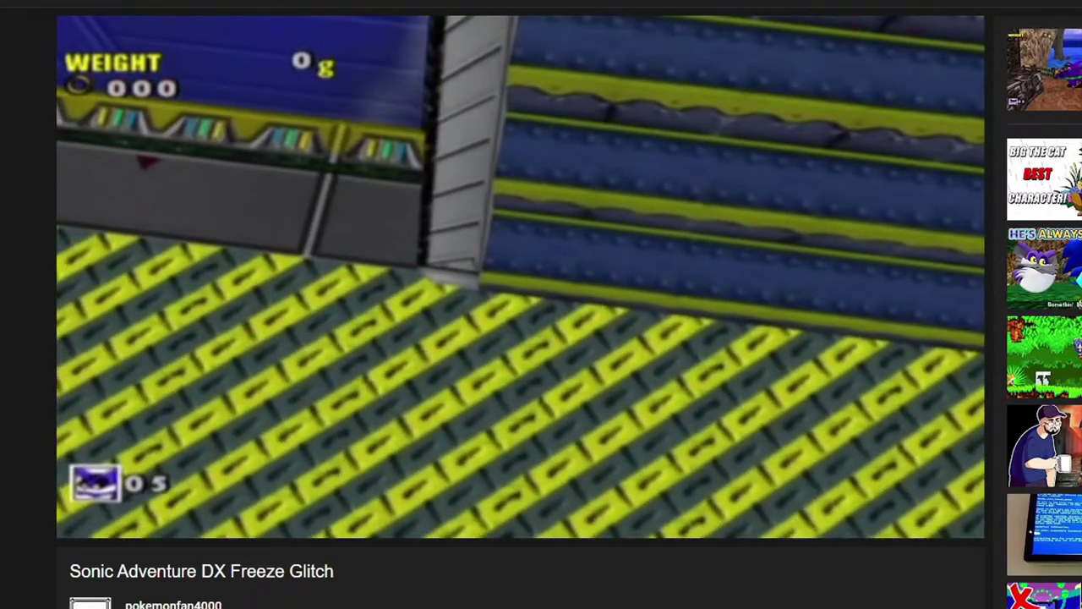
click(527, 439)
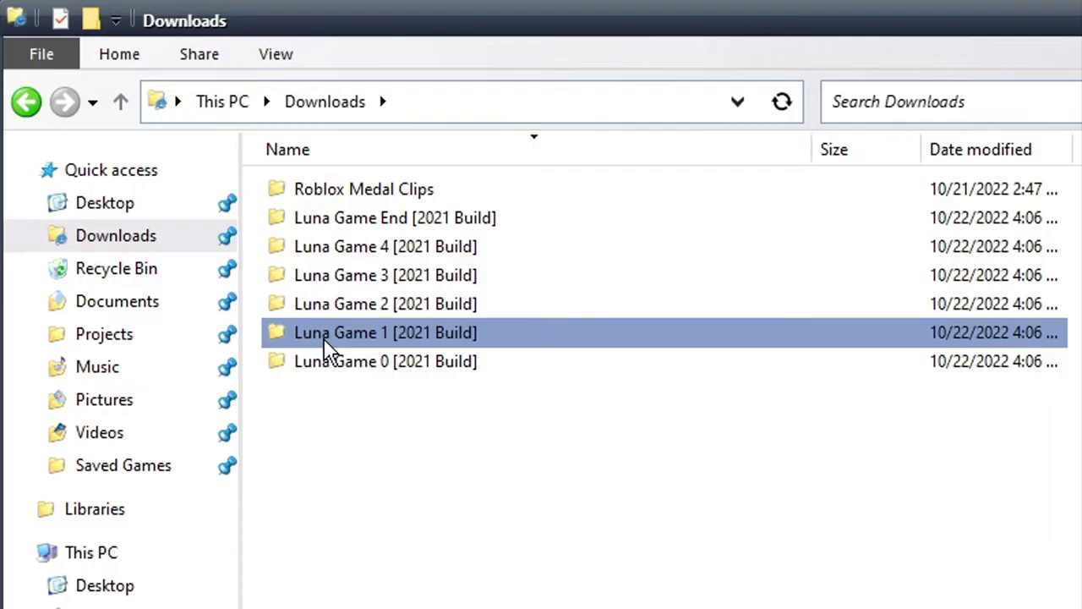
double_click(327, 342)
click(369, 220)
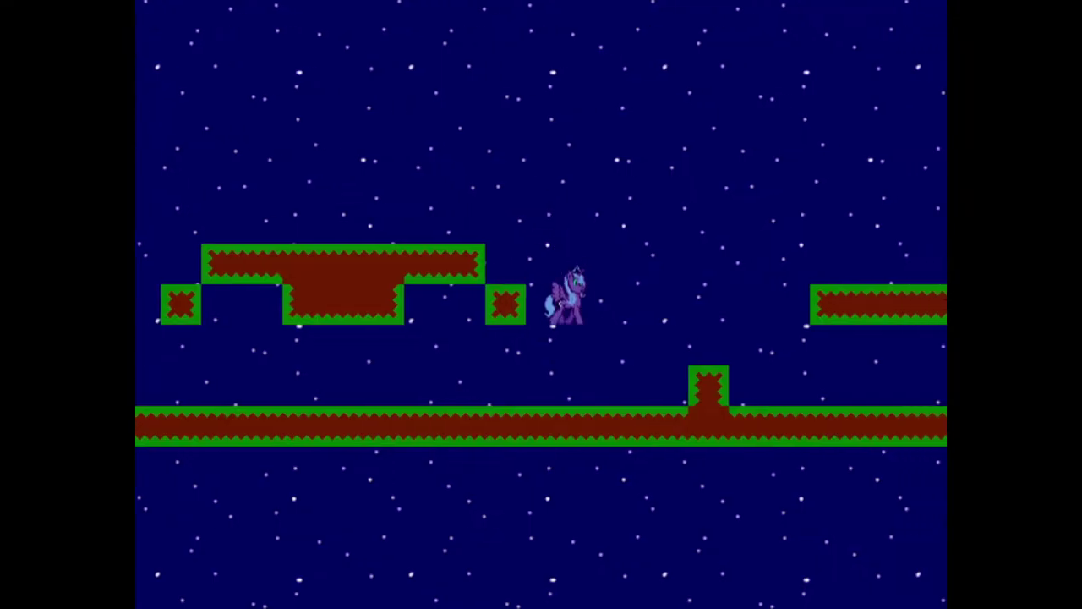
- Run and jump Luna right across Luna Game 1's floating platforms, pillar and block
key(Right)
key(Right)
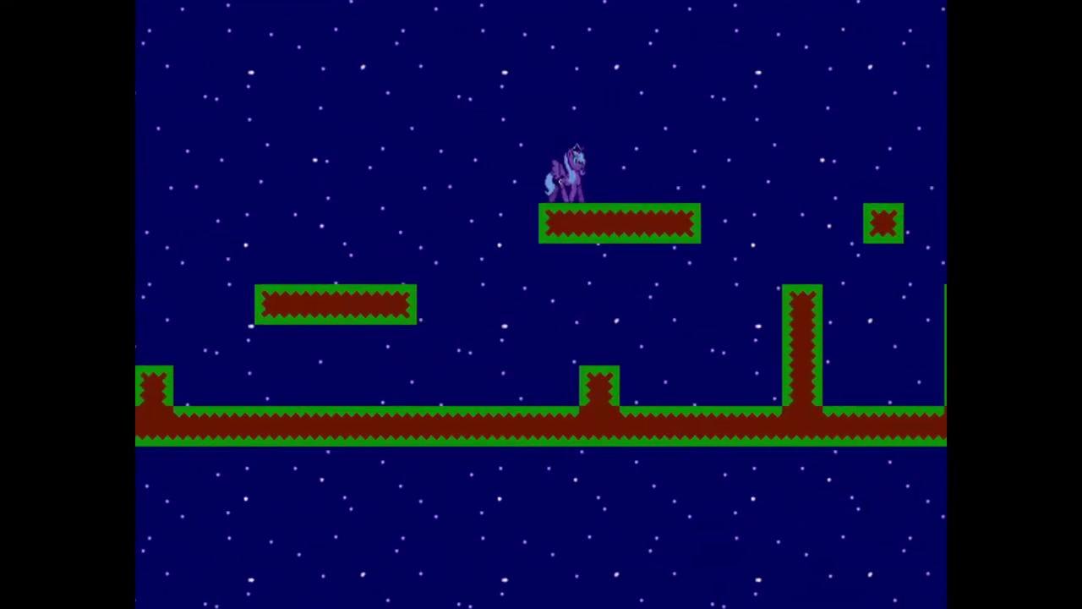
key(Right)
key(Up)
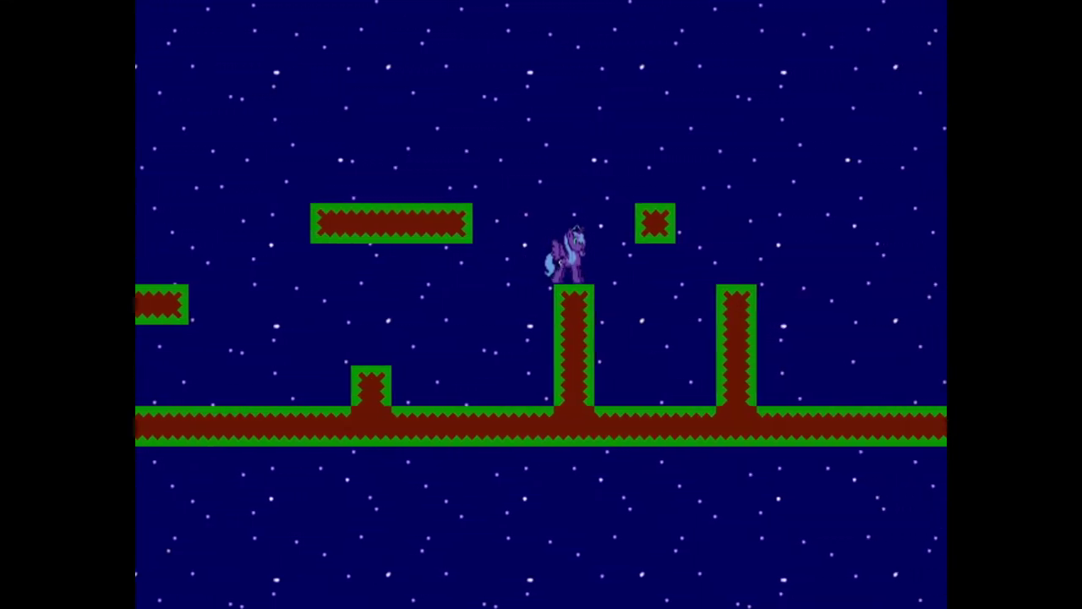
key(Up)
key(Right)
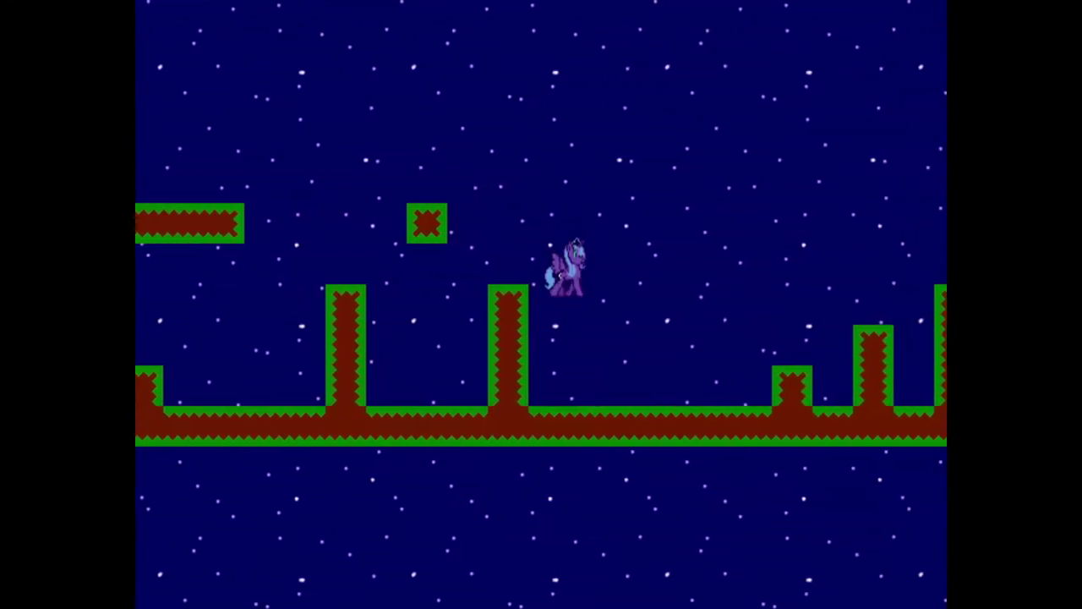
key(Up)
key(Right)
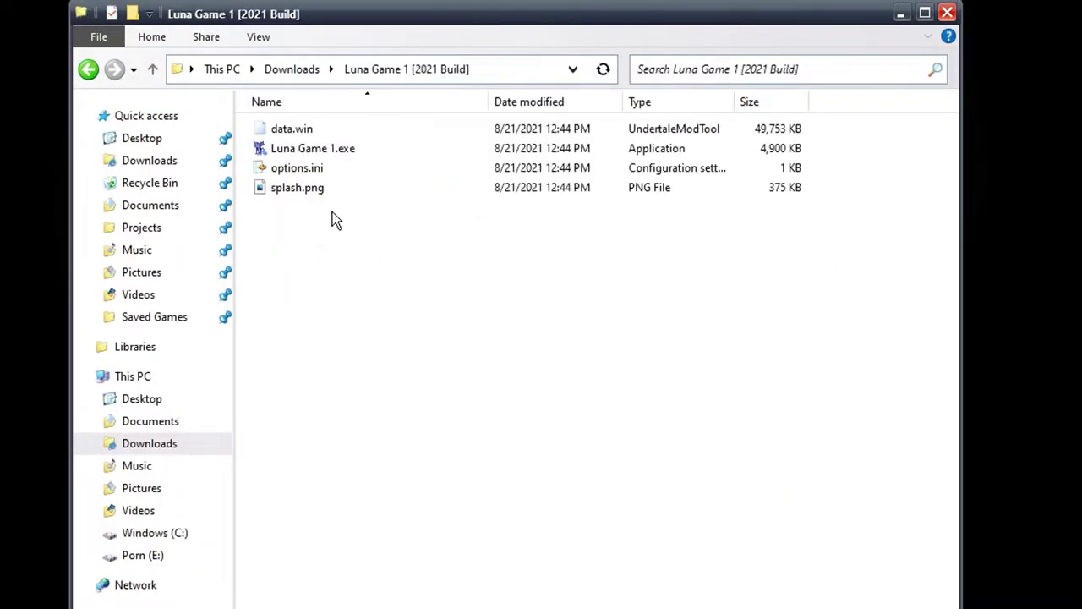
- Relaunch Luna Game 1, then start Luna Game 2 from its build folder
double_click(313, 148)
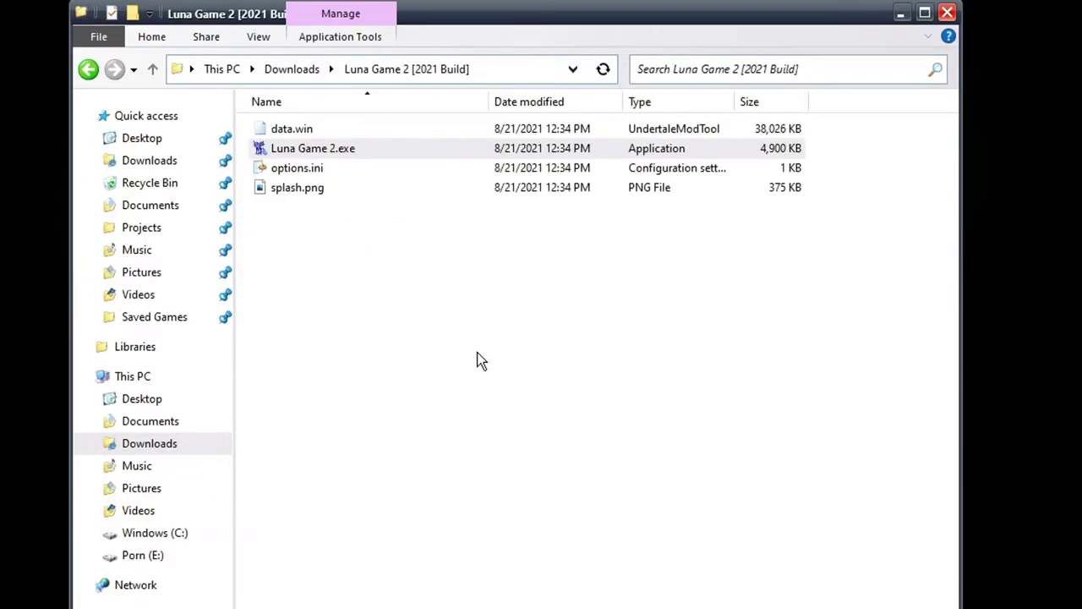
double_click(331, 150)
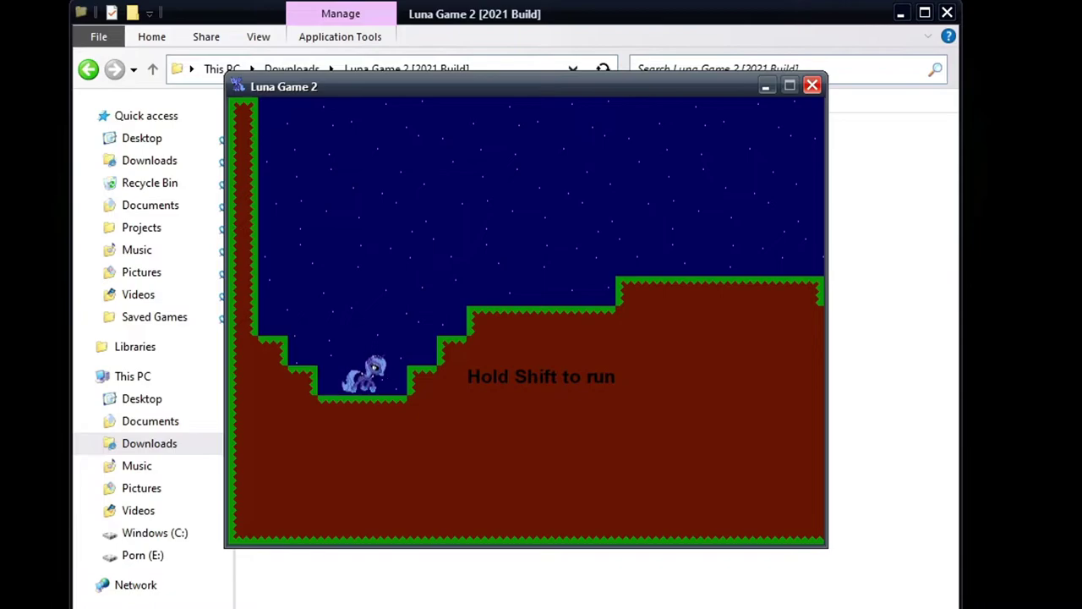
- Jump Luna out of the starting pit and over the first raised block
key(Right)
key(Up)
key(Right)
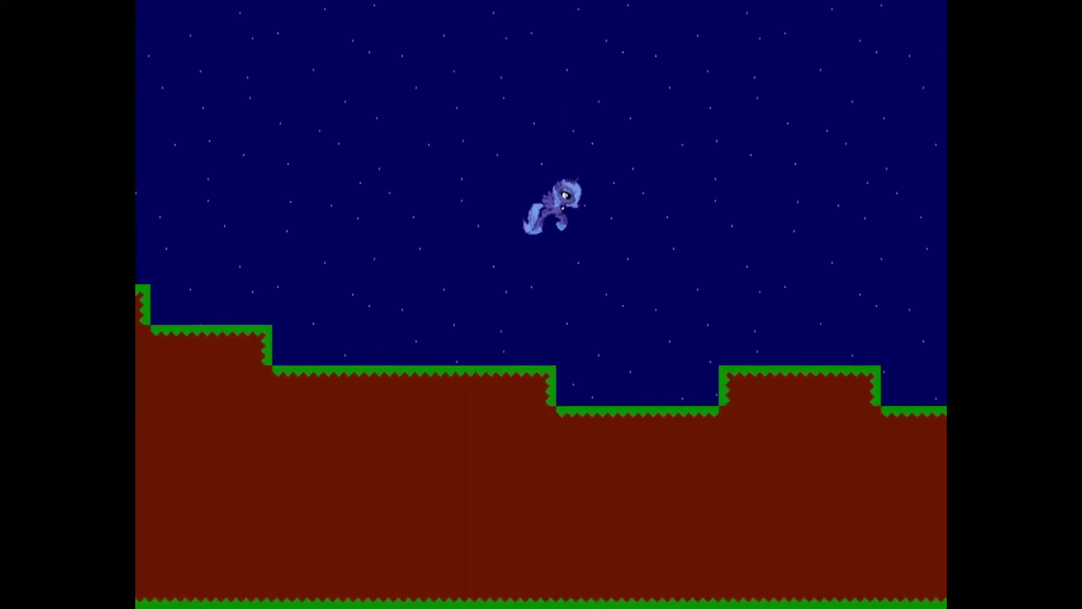
key(Up)
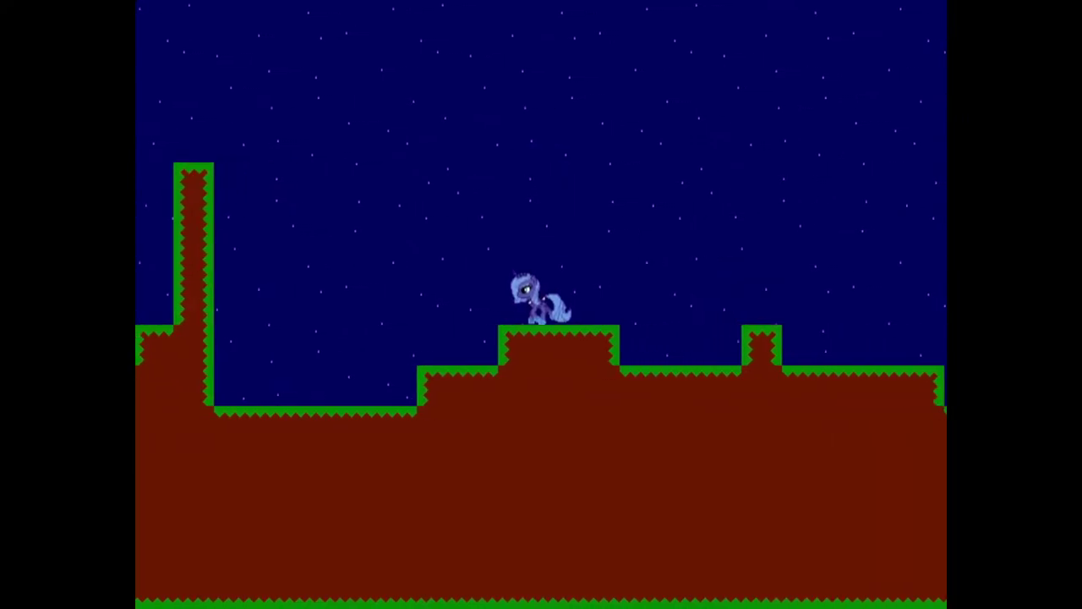
key(Up)
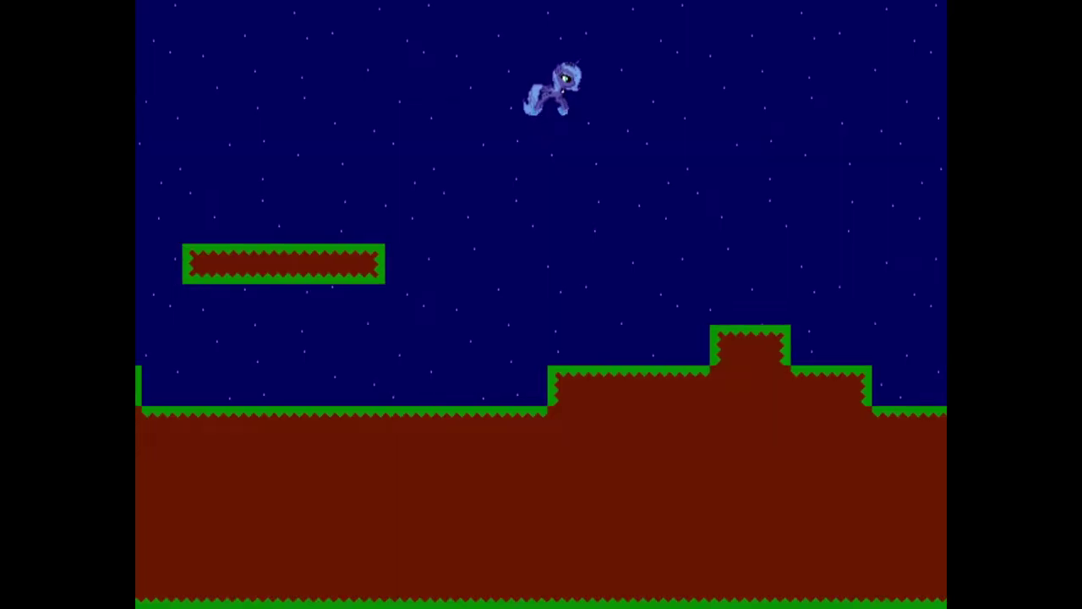
- Hop Luna up the raised blocks and steps across the rest of the starry hills
key(Up)
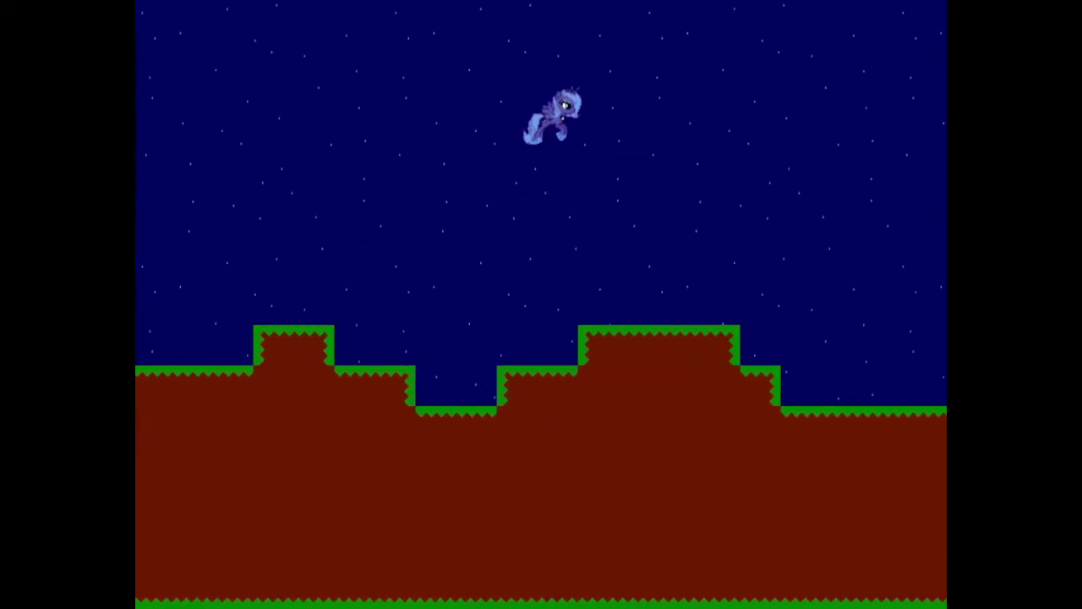
key(Up)
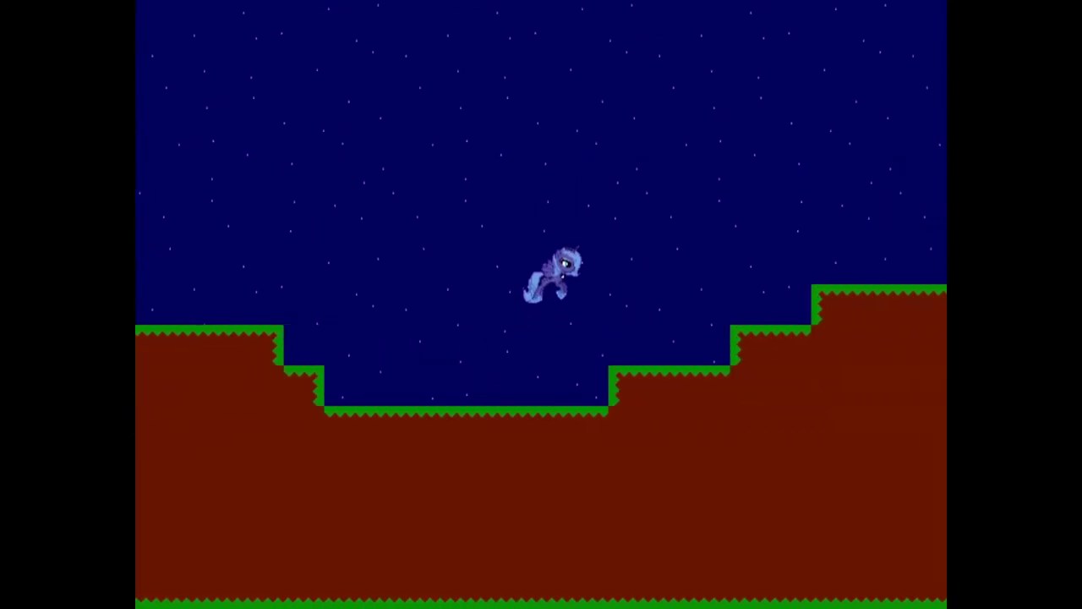
key(Up)
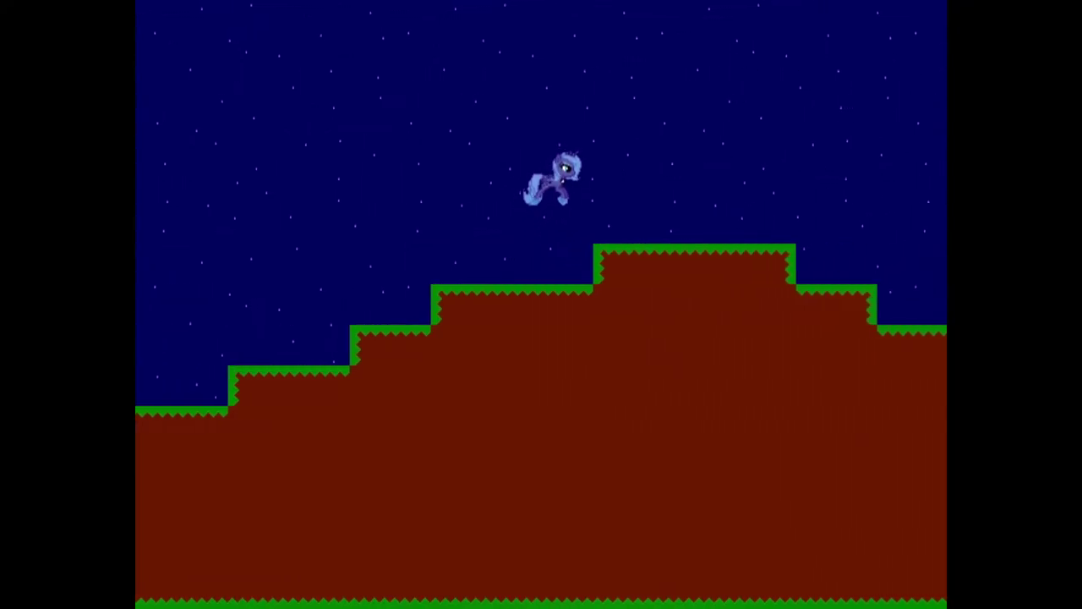
key(Up)
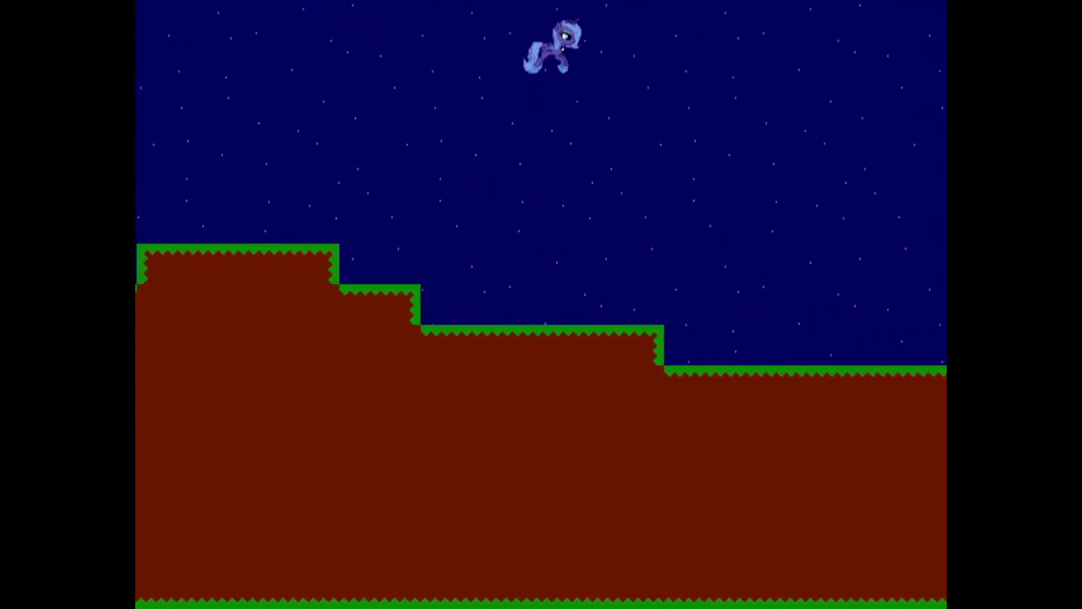
key(Up)
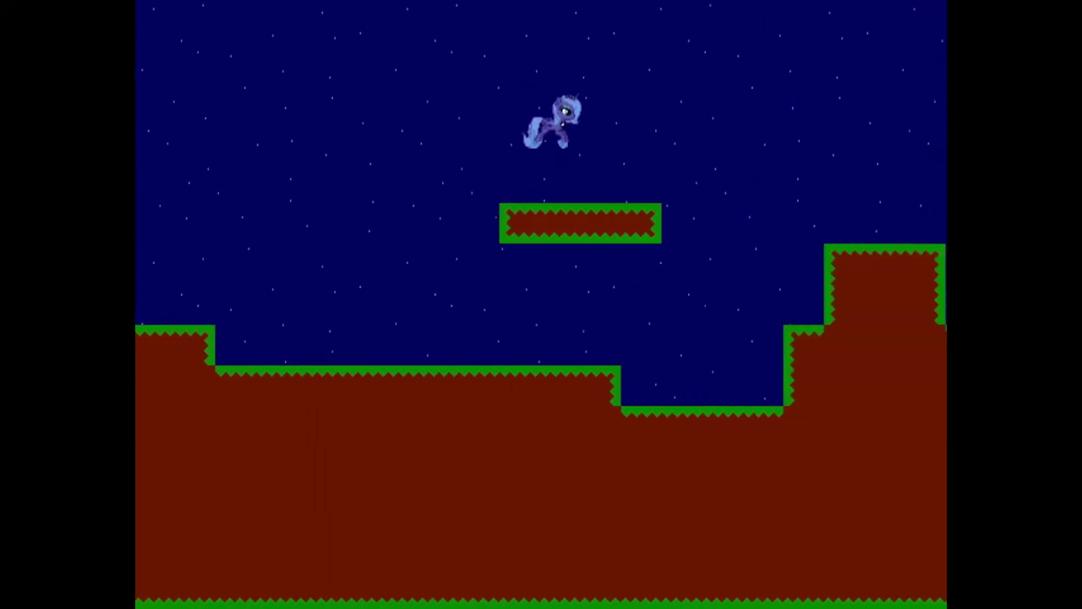
key(Up)
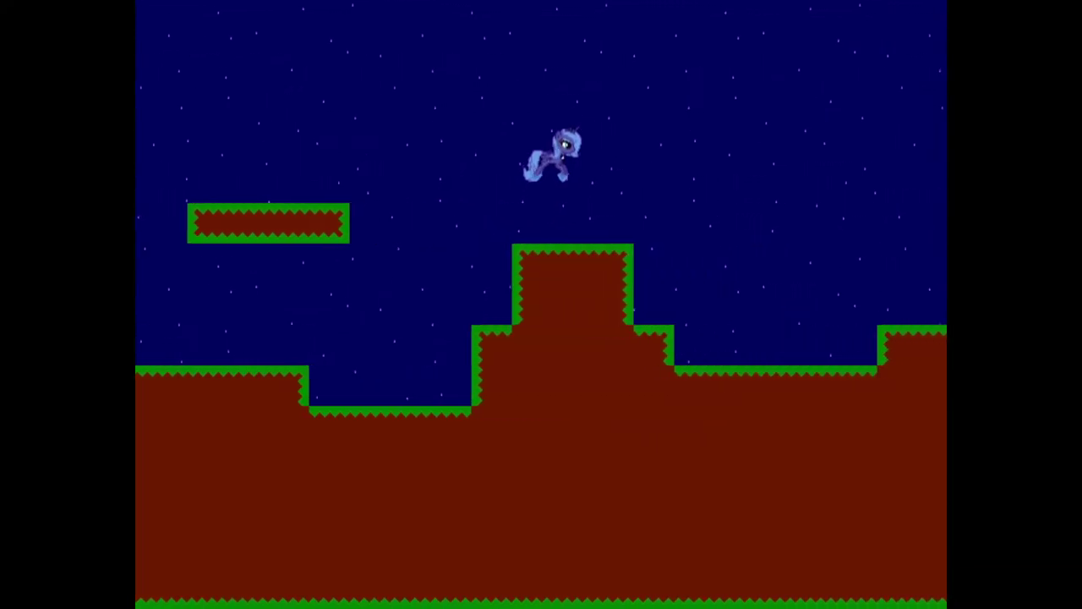
key(Up)
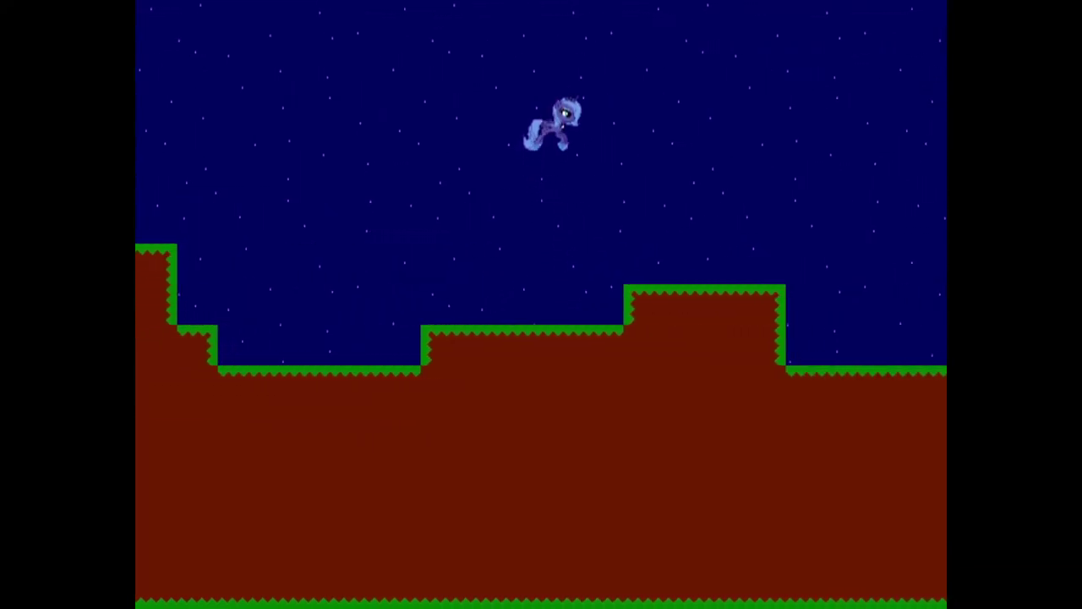
key(Up)
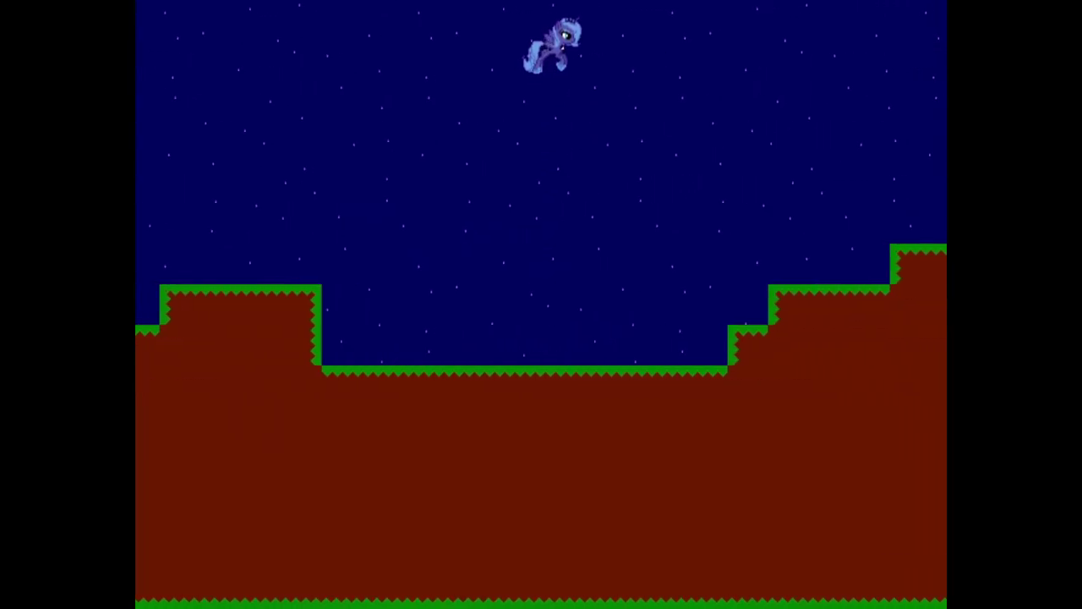
key(Up)
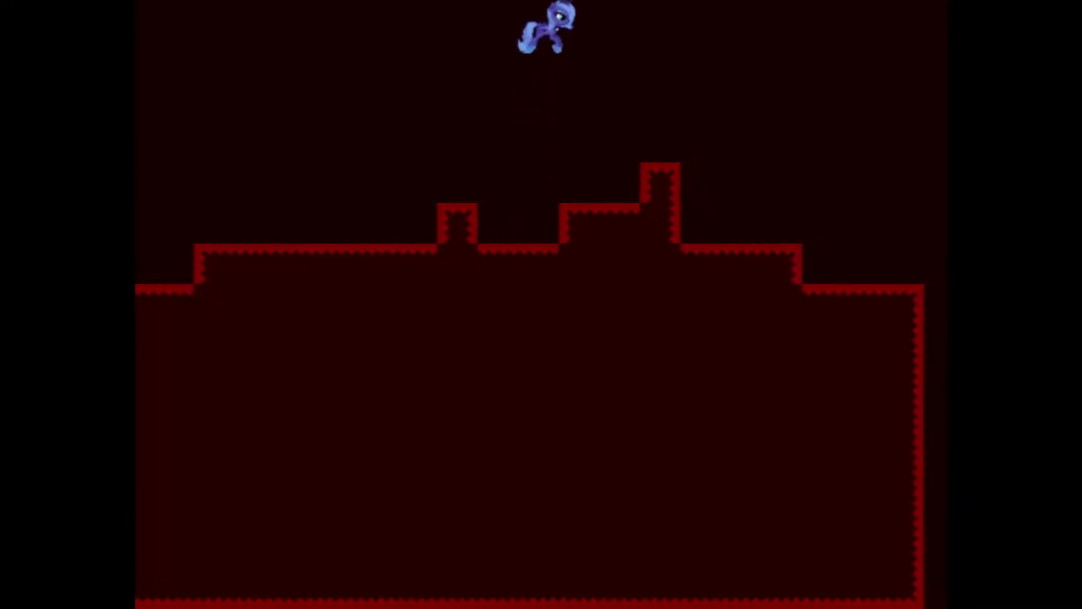
key(Up)
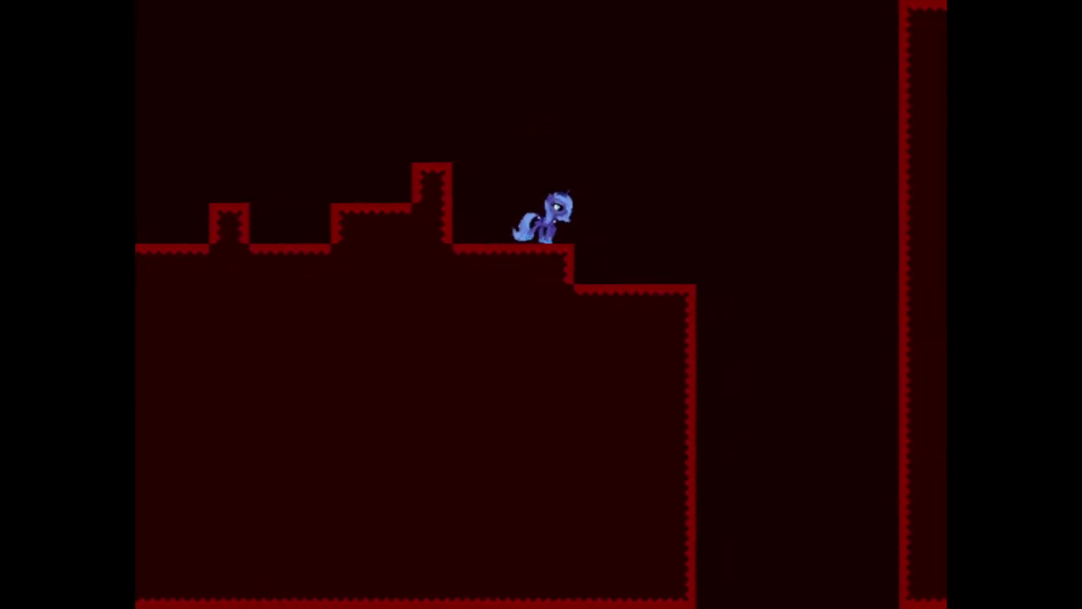
- Jump Luna off the ledge, turn at the lower step, and leap the gap in the red level
key(Right)
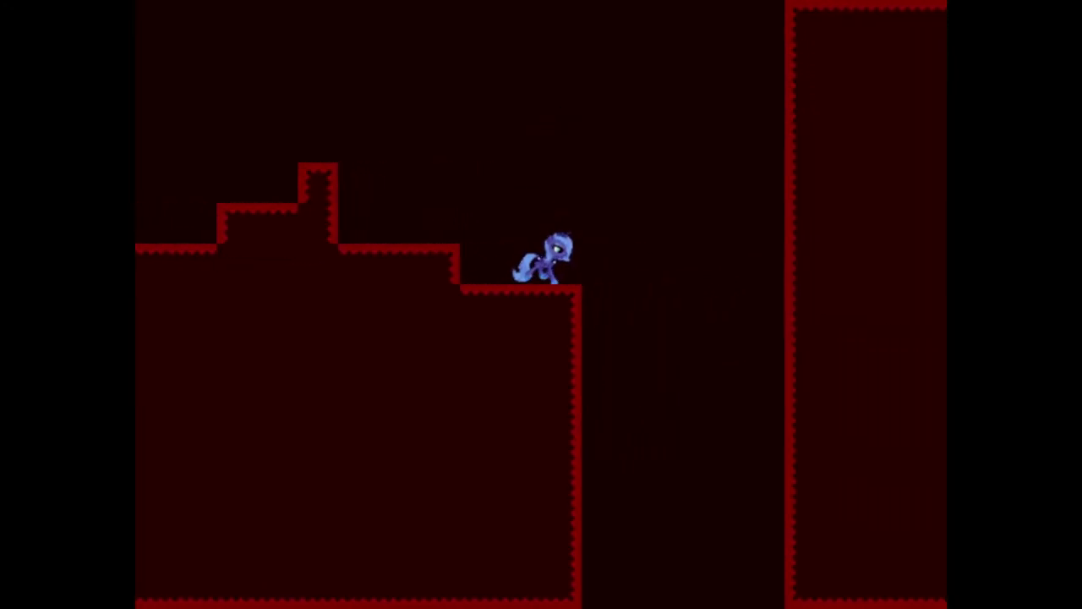
key(Left)
key(Right)
key(Up)
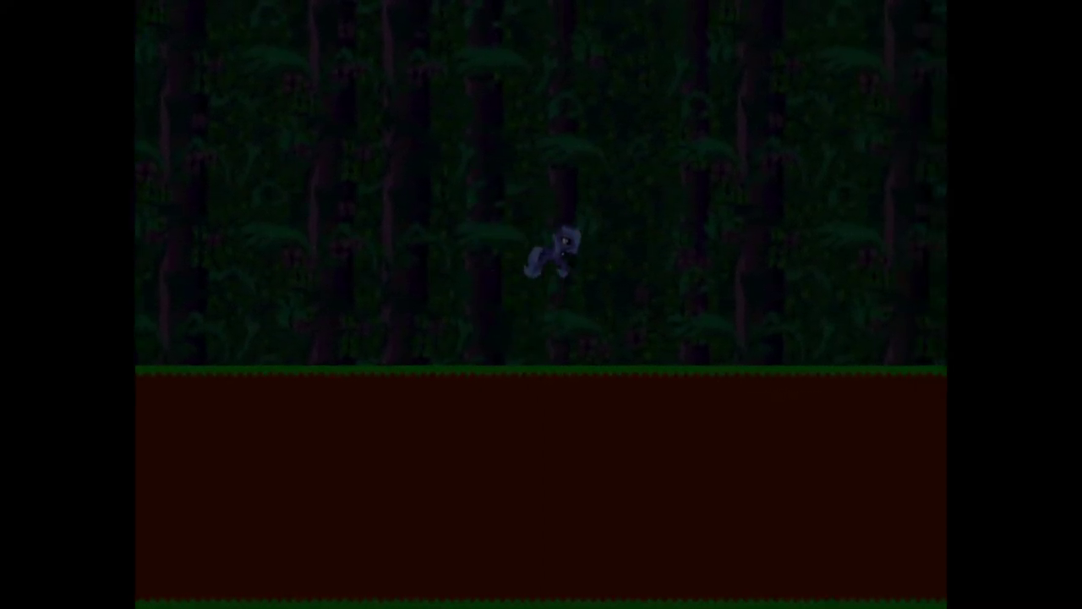
- Run Luna right through the dark forest, jumping onto the raised step and across the gaps
key(Up)
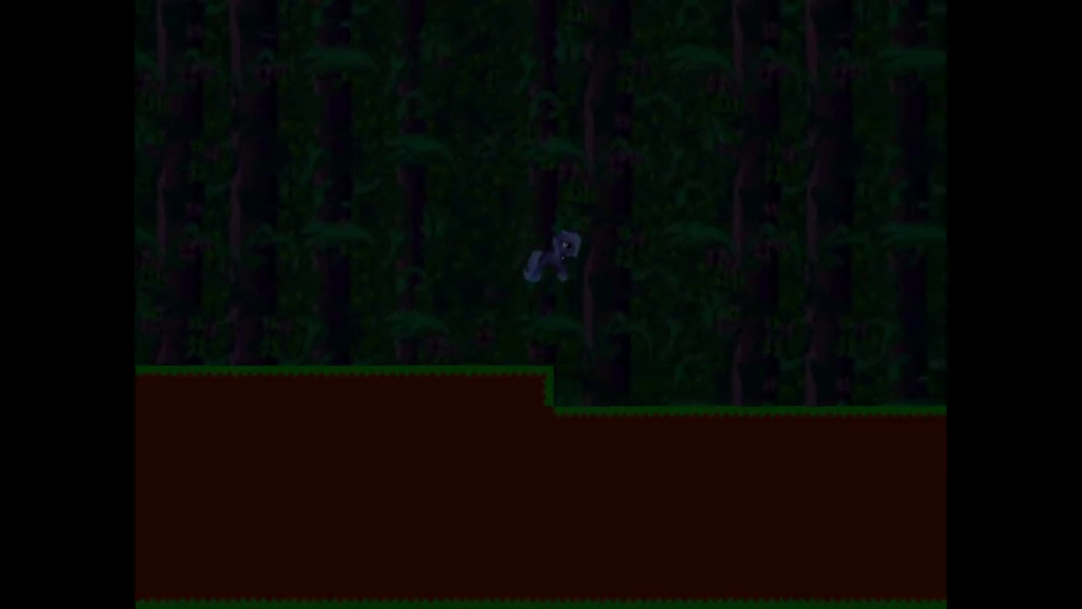
key(Up)
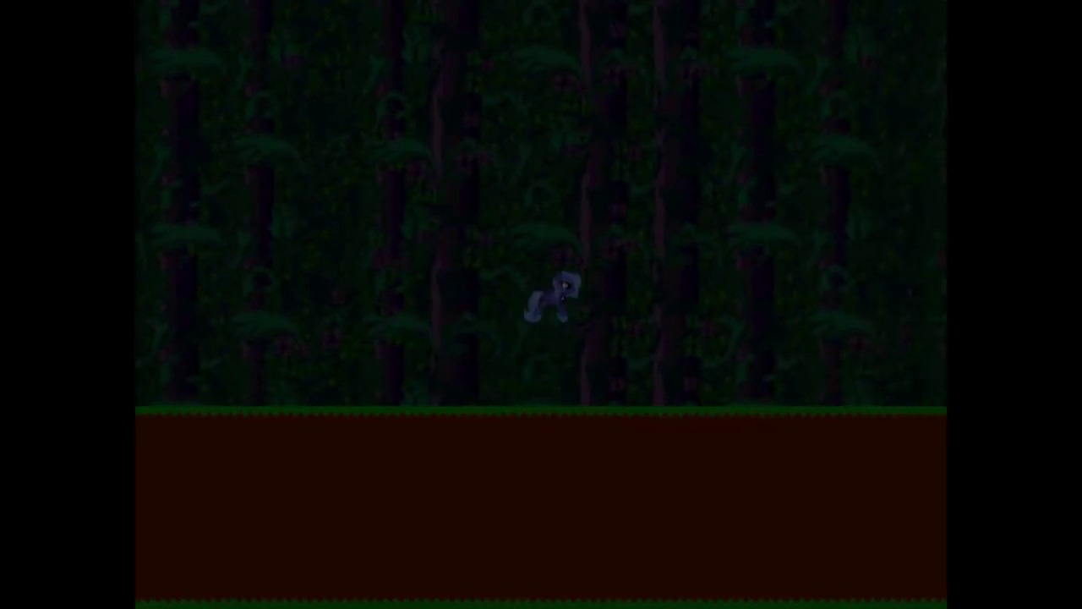
key(Left)
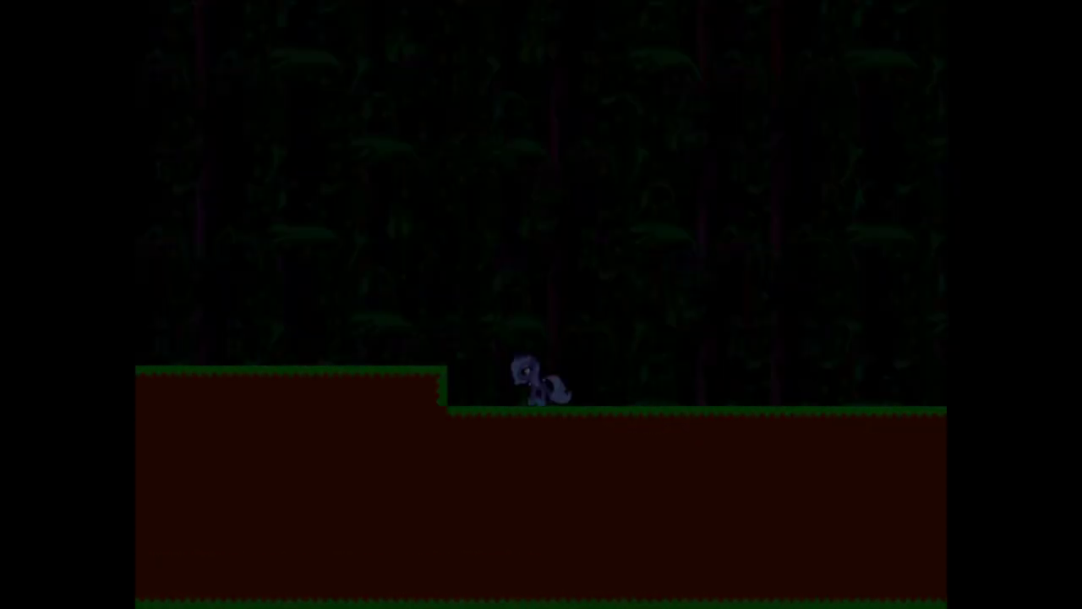
key(Right)
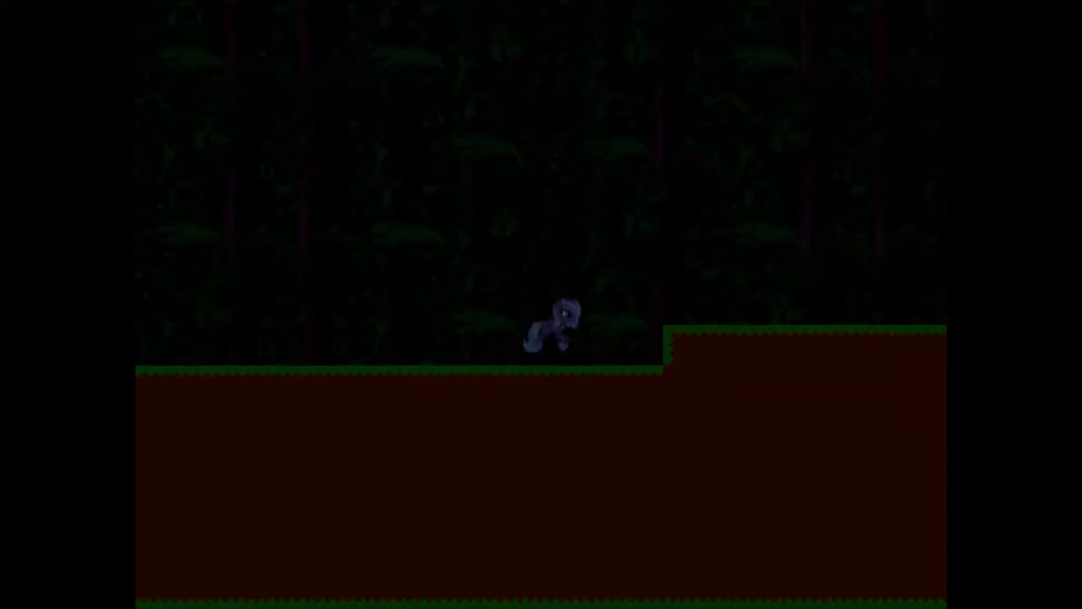
key(Up)
key(Up)
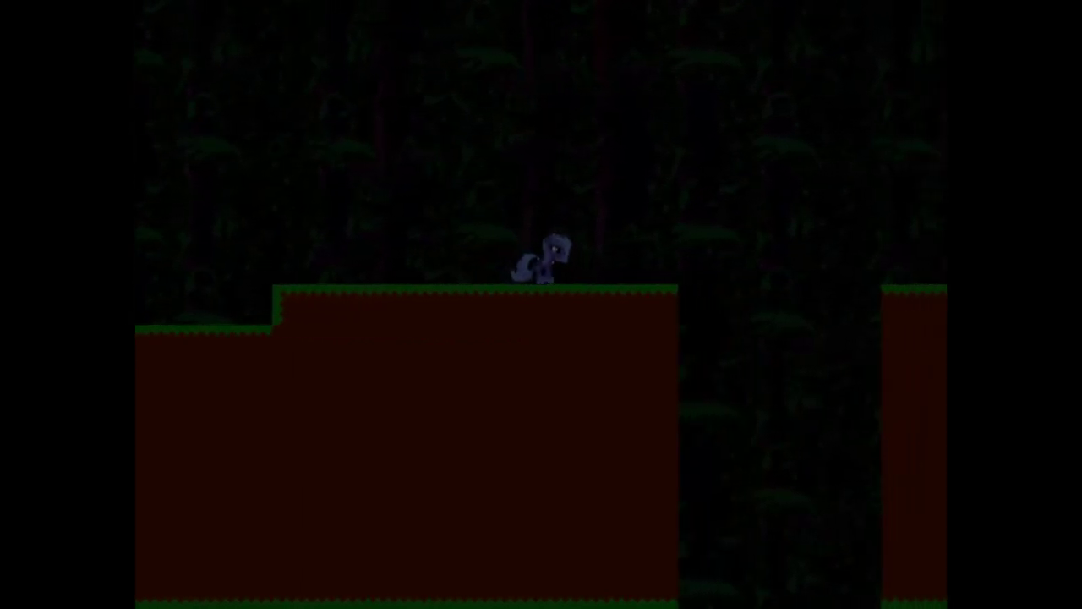
key(Up)
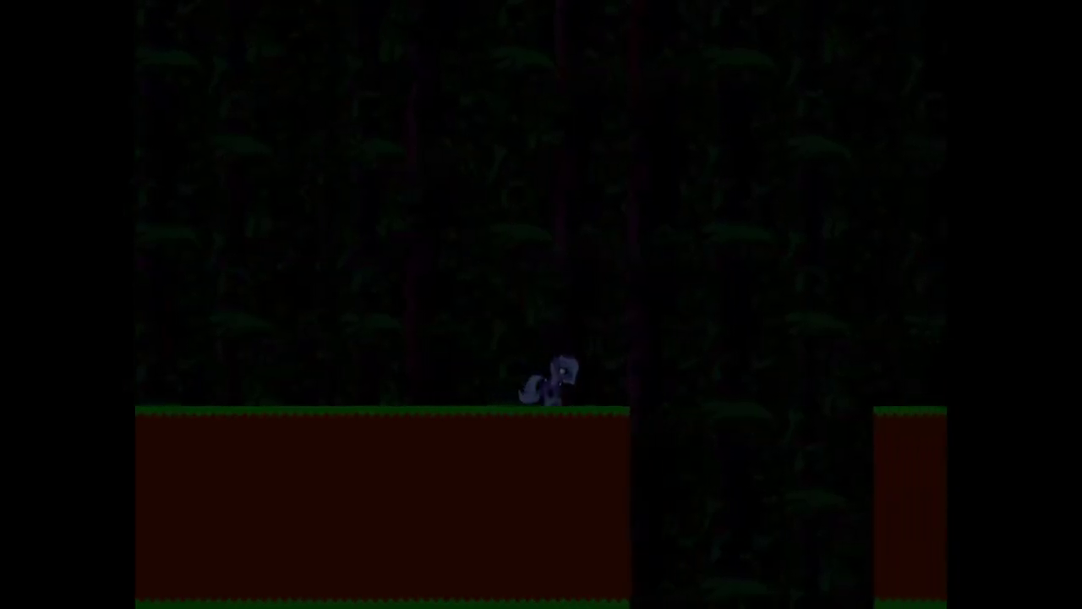
key(Up)
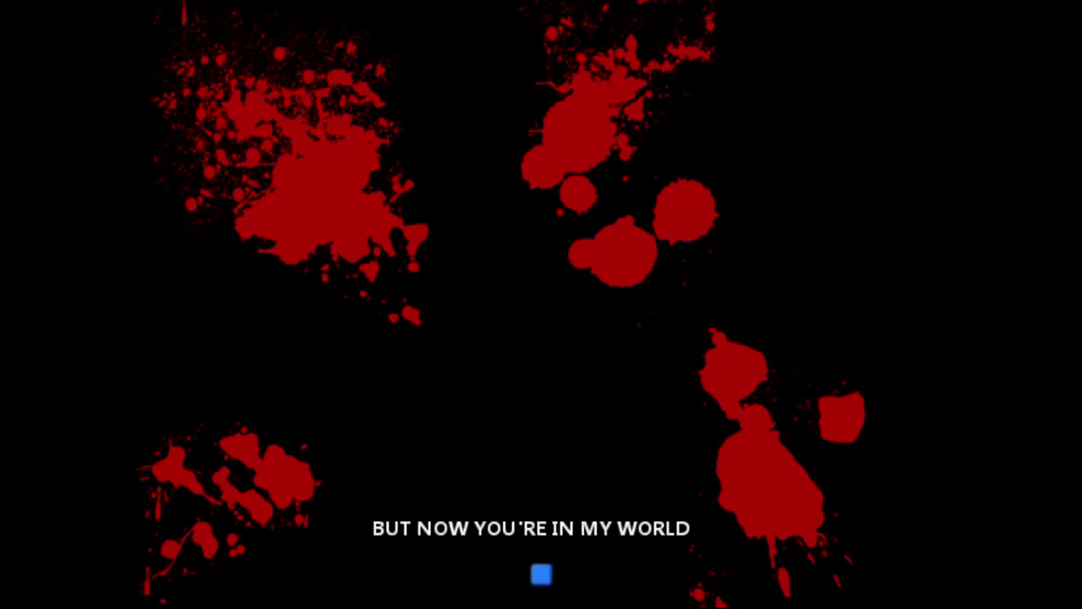
- Skip the cutscene dialogue and walk Luna left, then back right along the red platform
key(z)
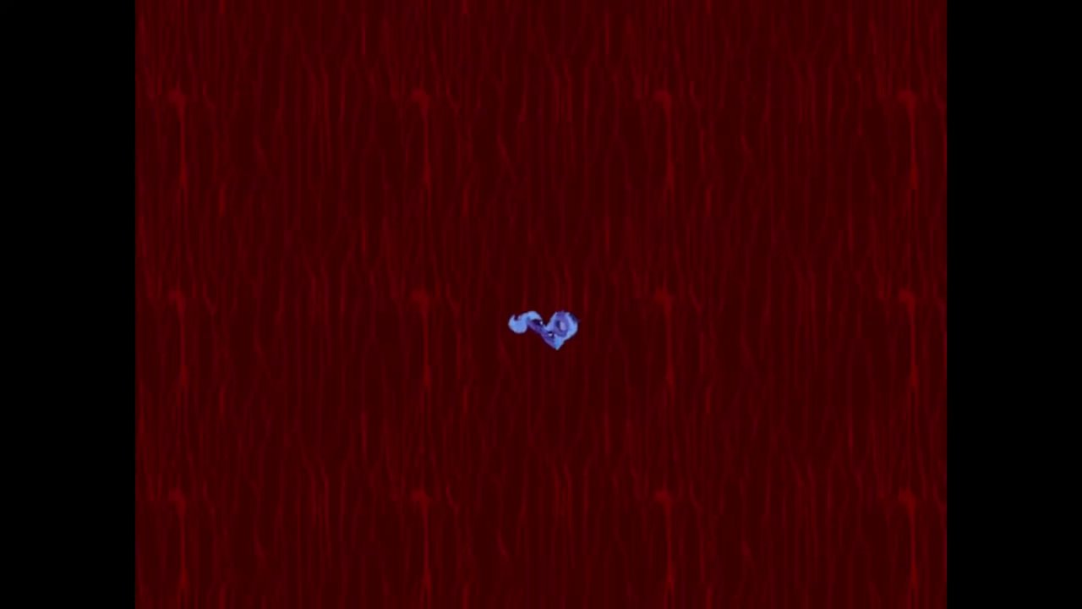
key(Left)
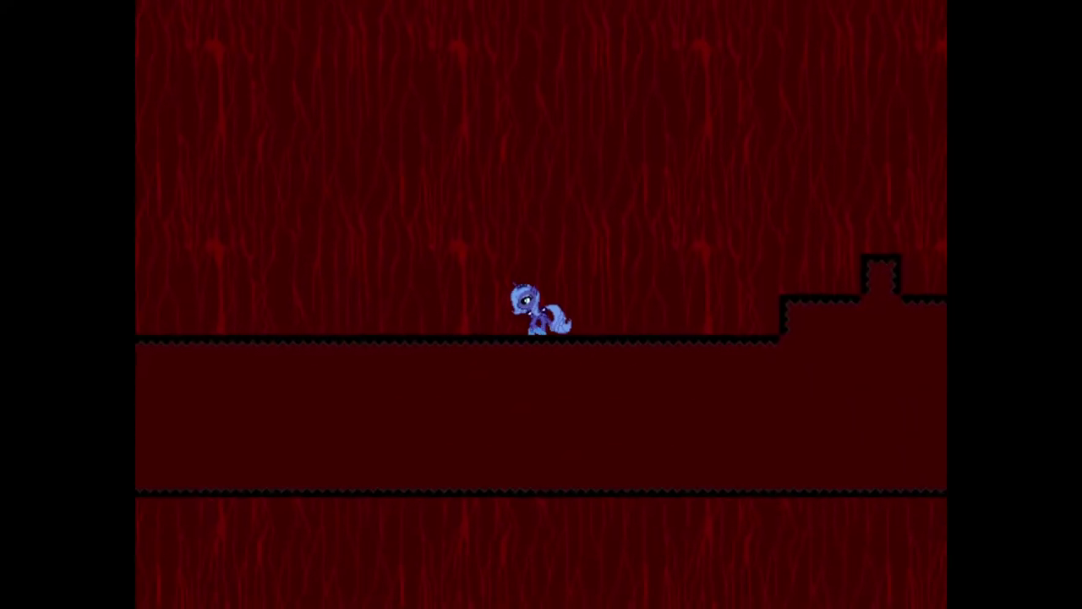
key(Left)
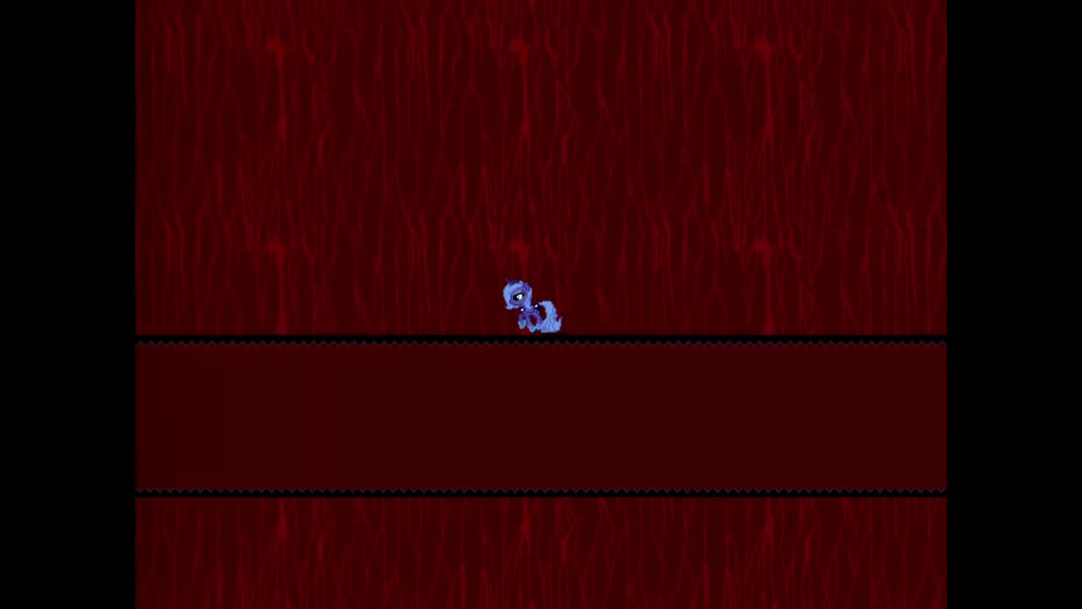
key(Right)
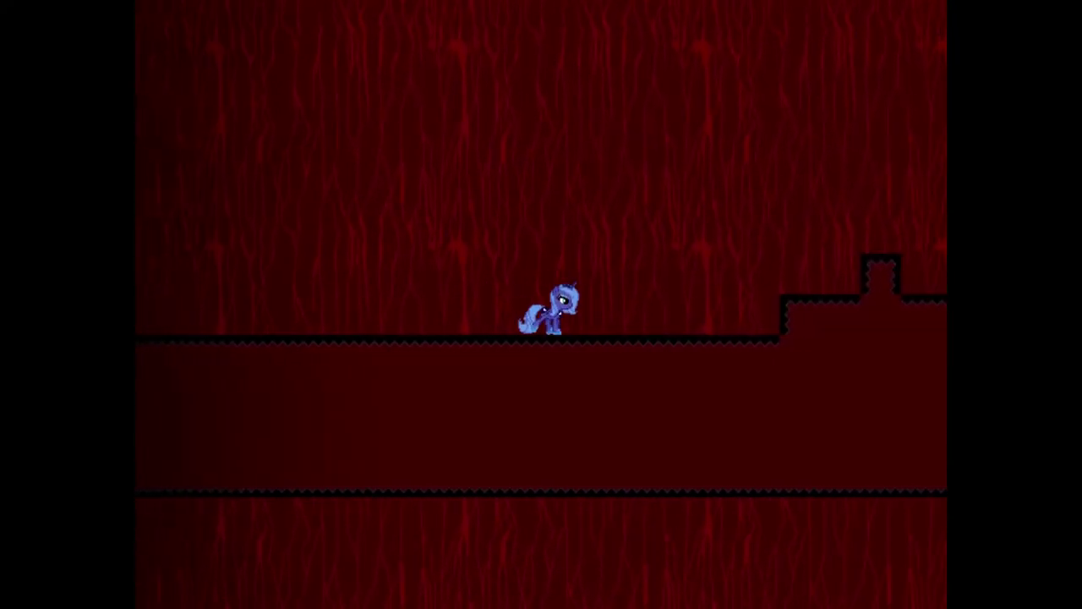
key(Up)
- Run Luna right, leaping between floating platforms into the grey tile world
key(Right)
key(Right)
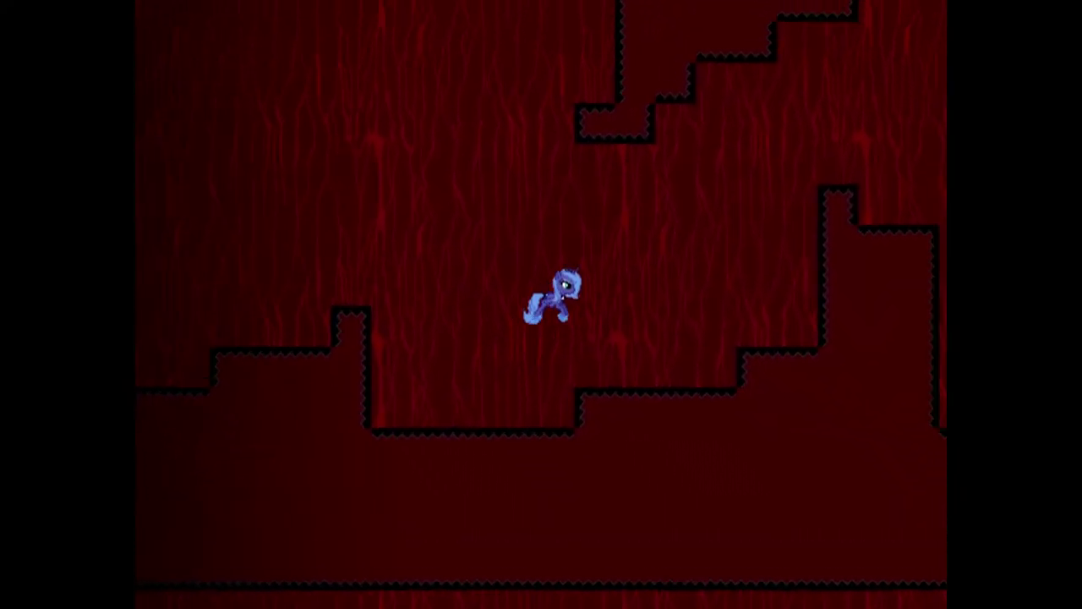
key(Right)
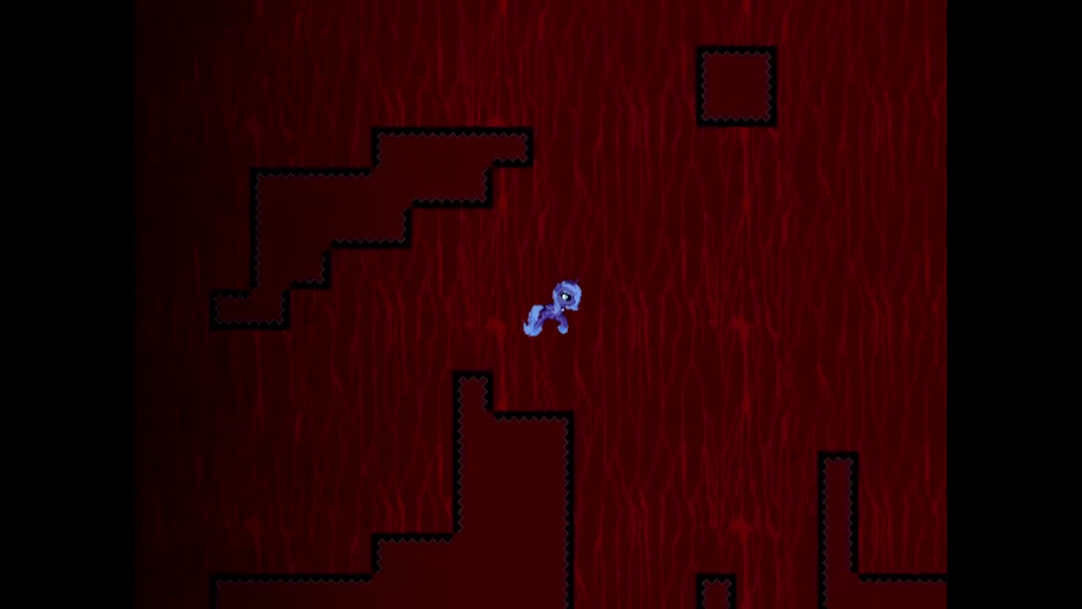
key(Right)
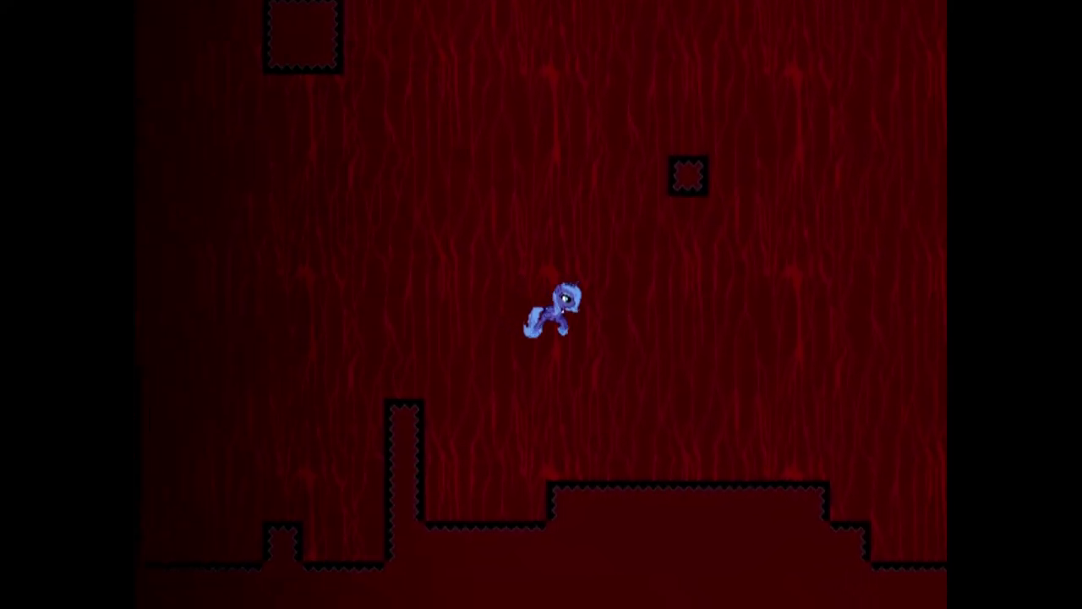
key(Right)
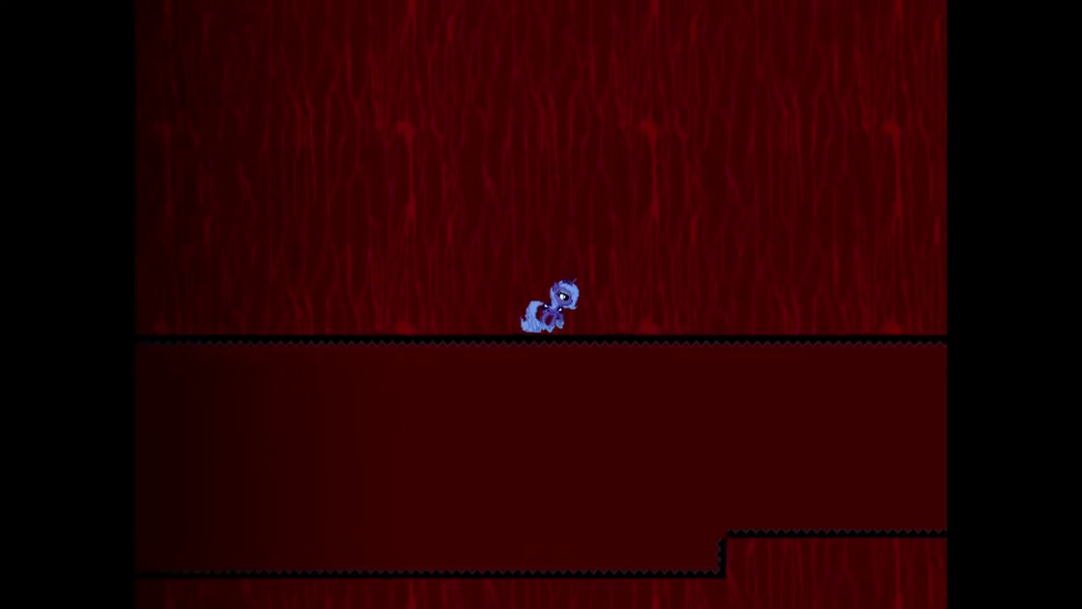
key(Right)
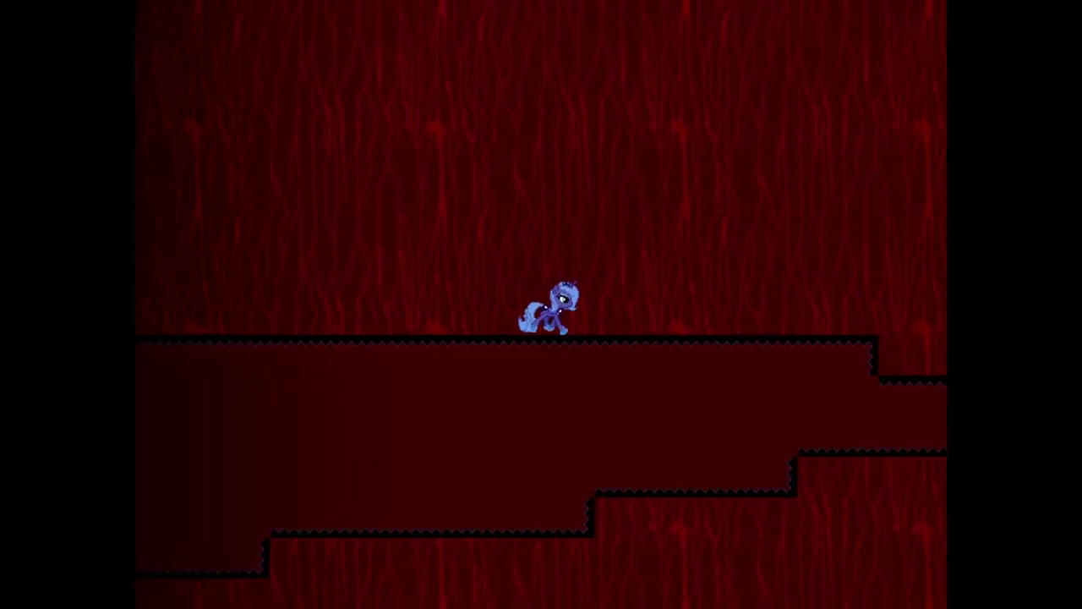
key(Right)
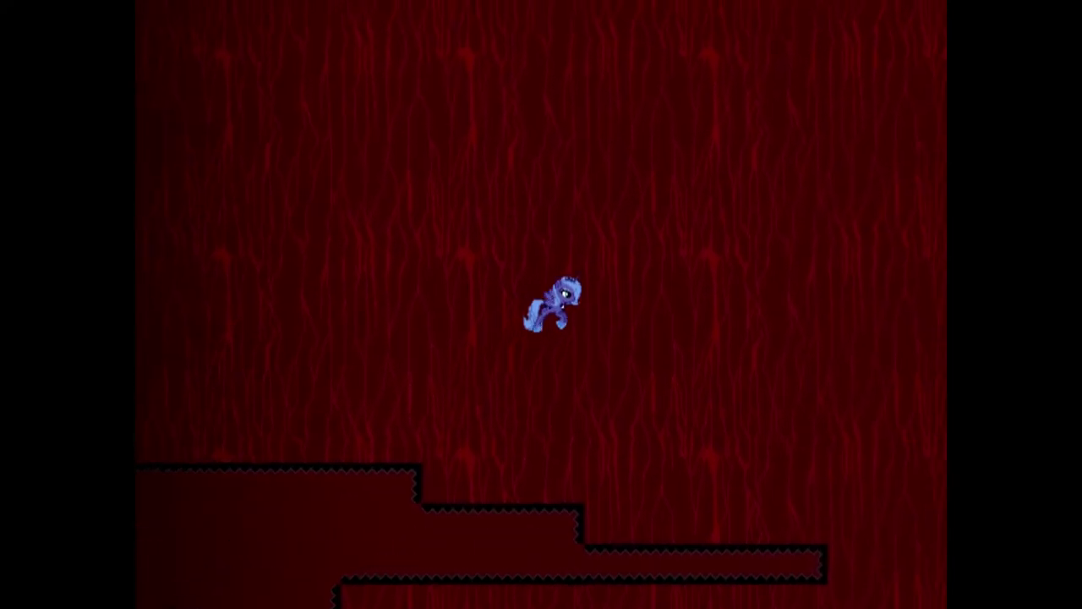
key(Right)
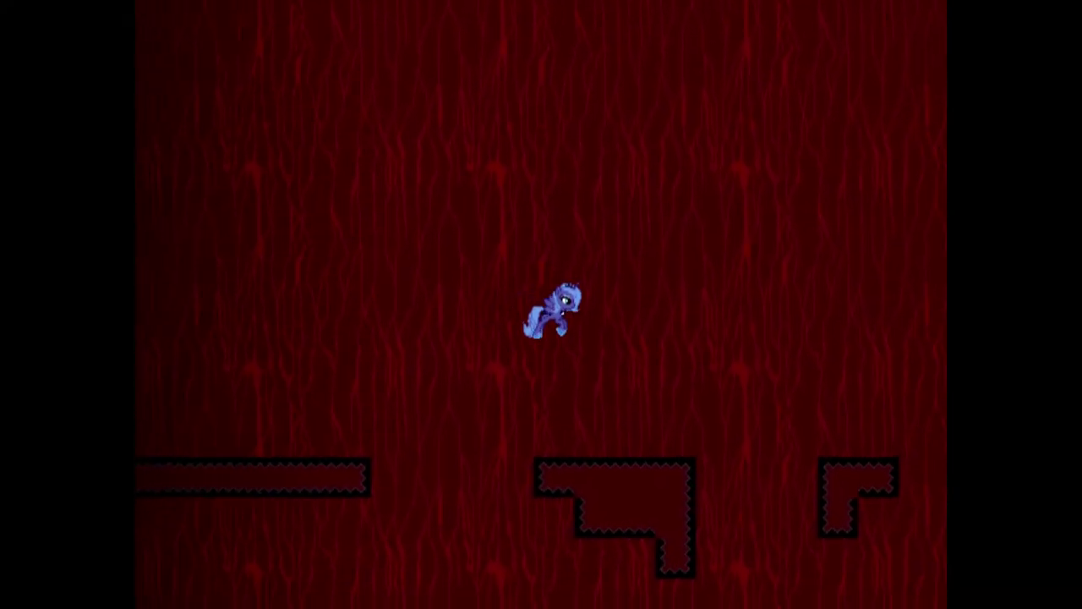
key(Up)
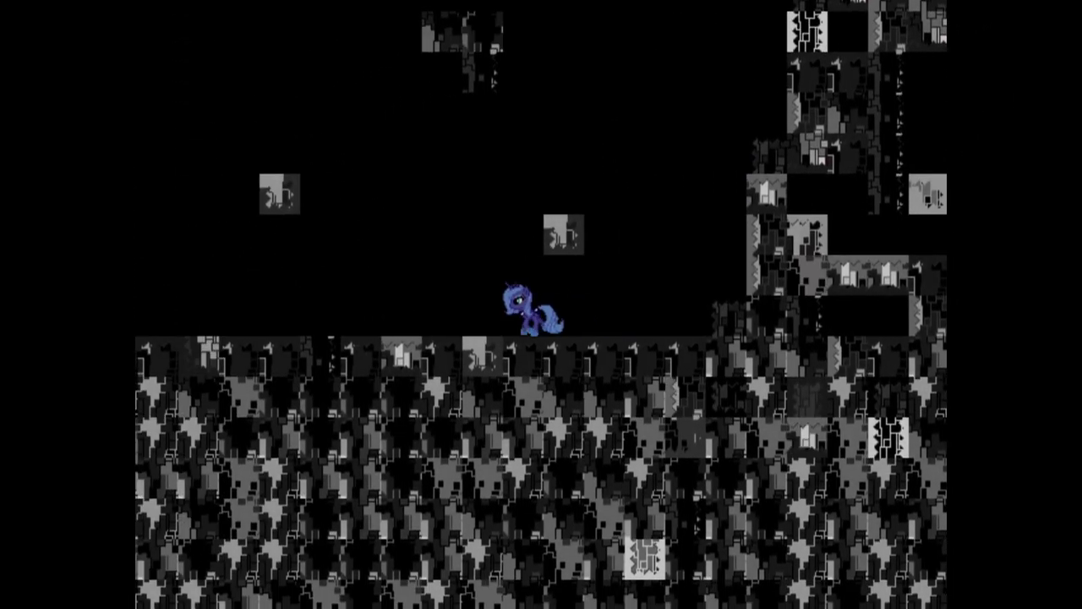
- Walk Luna left through the glitched grey world, then launch Luna Game 0
key(Left)
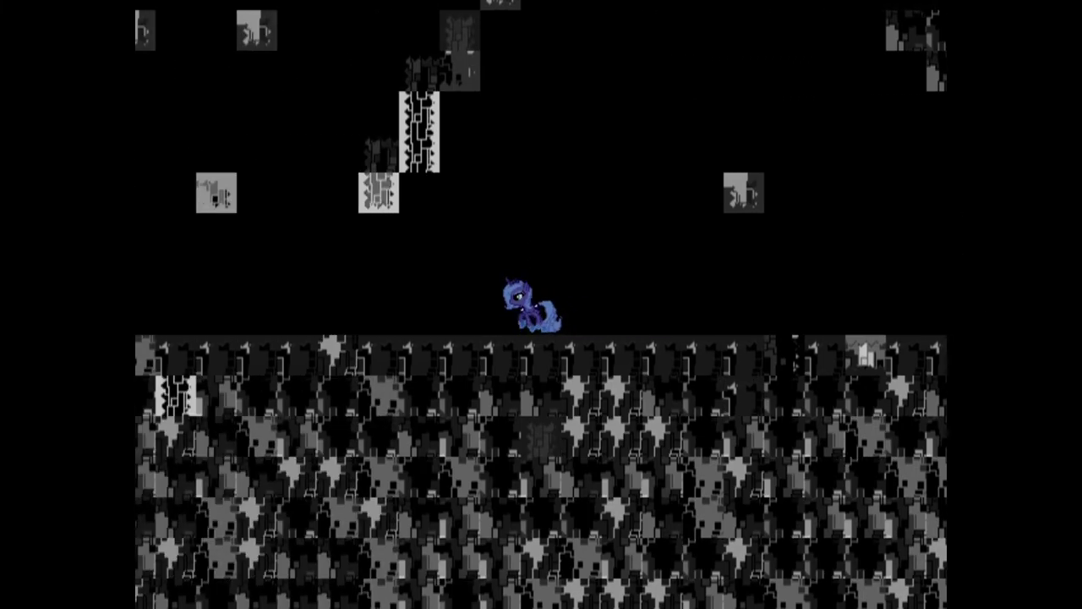
key(Left)
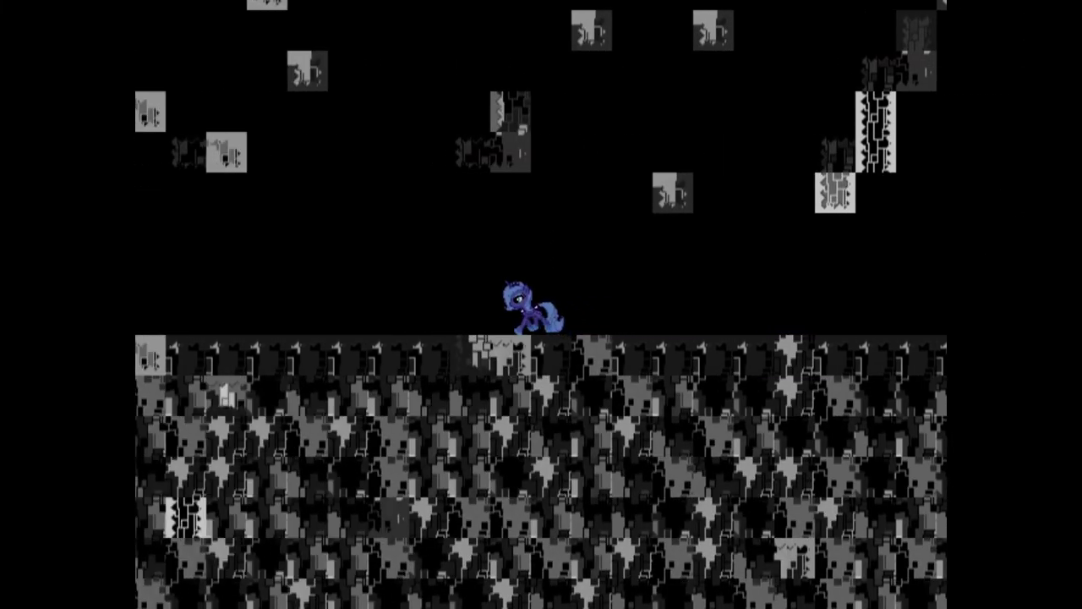
key(Left)
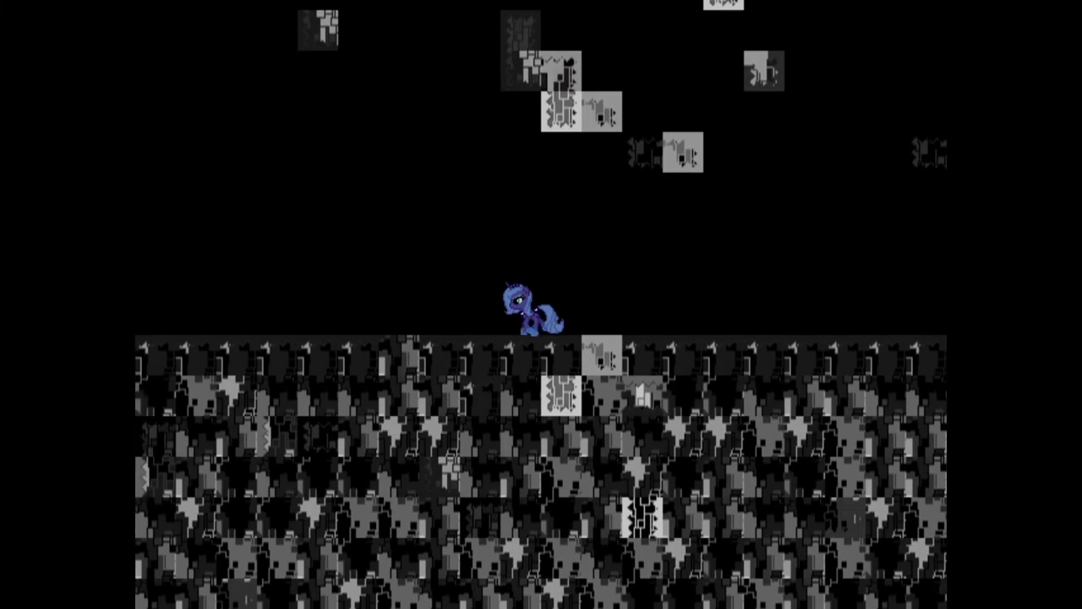
key(Left)
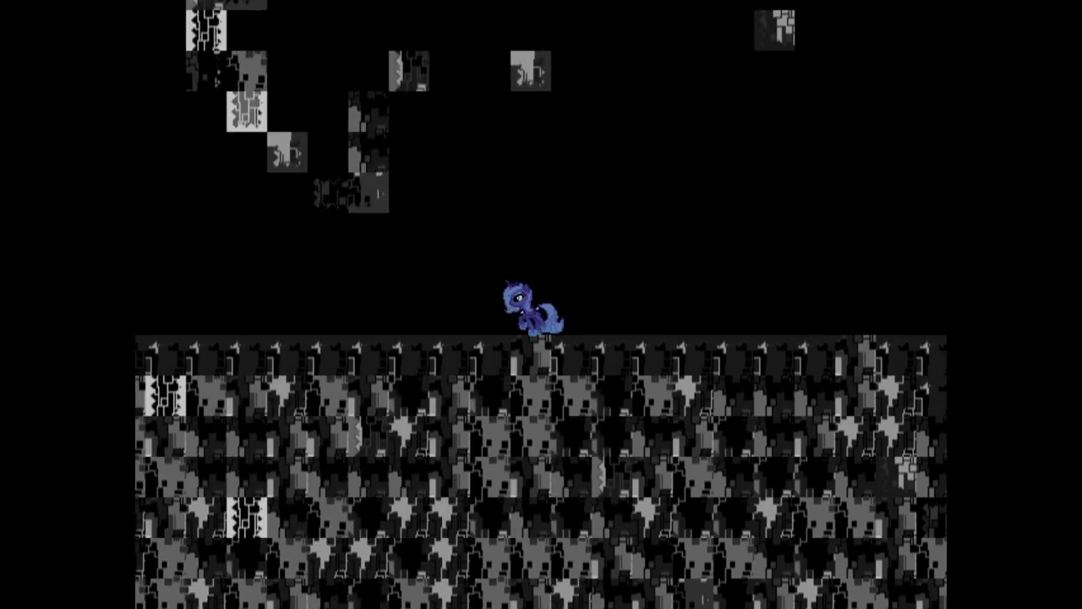
key(Left)
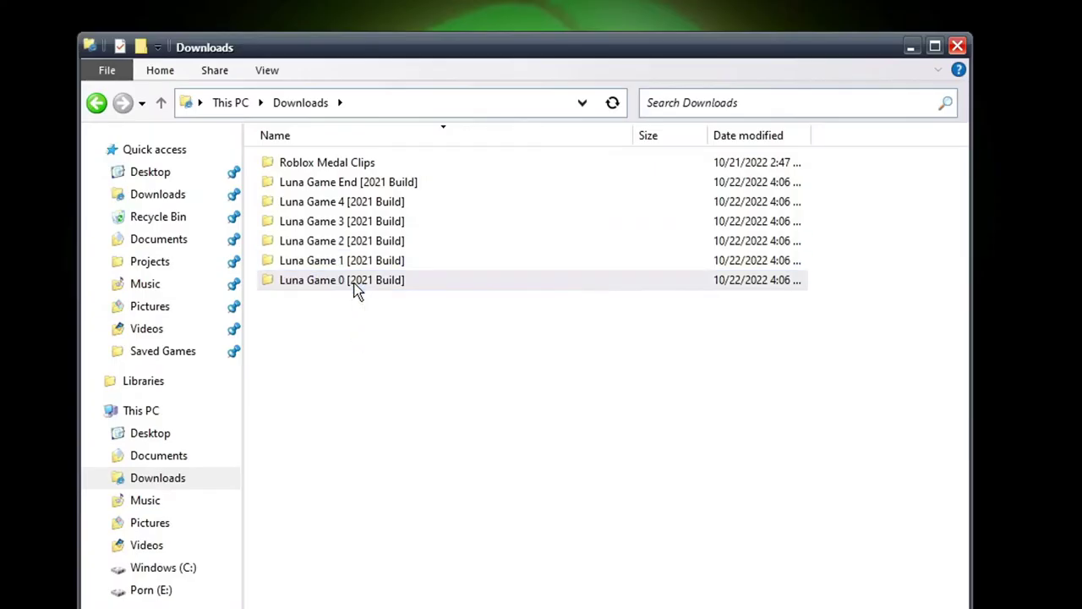
double_click(355, 283)
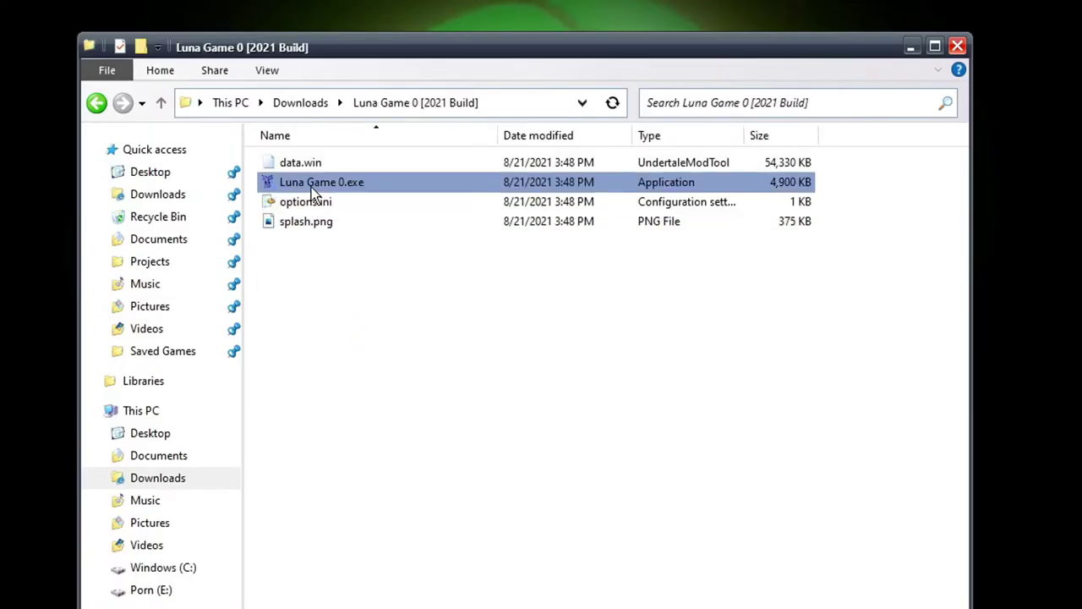
double_click(313, 184)
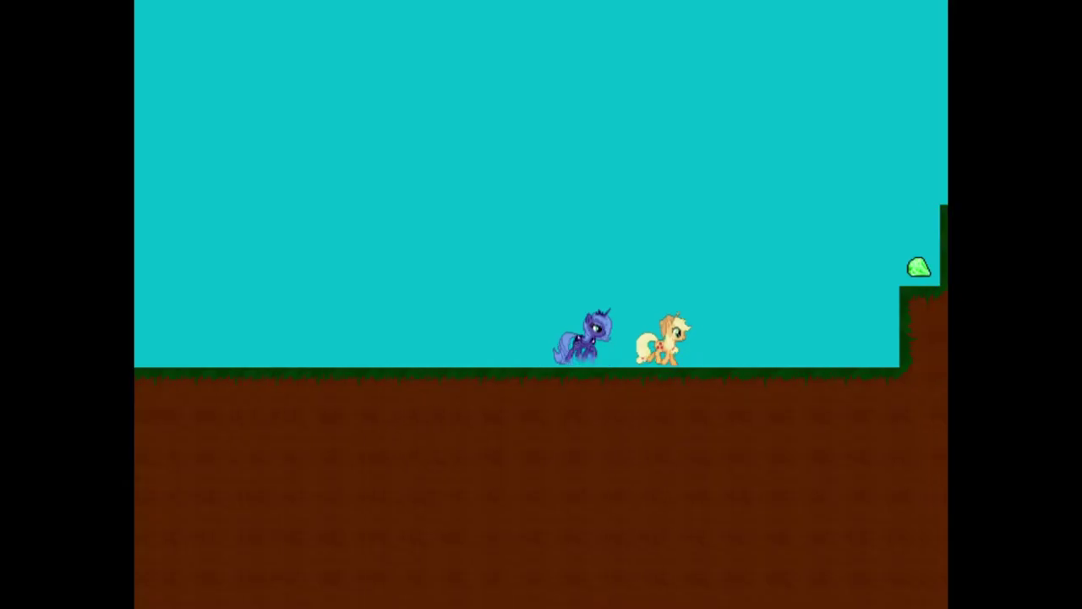
- Talk to Applejack, dismiss her dialogue, and jump Luna up the steps into the cave
key(space)
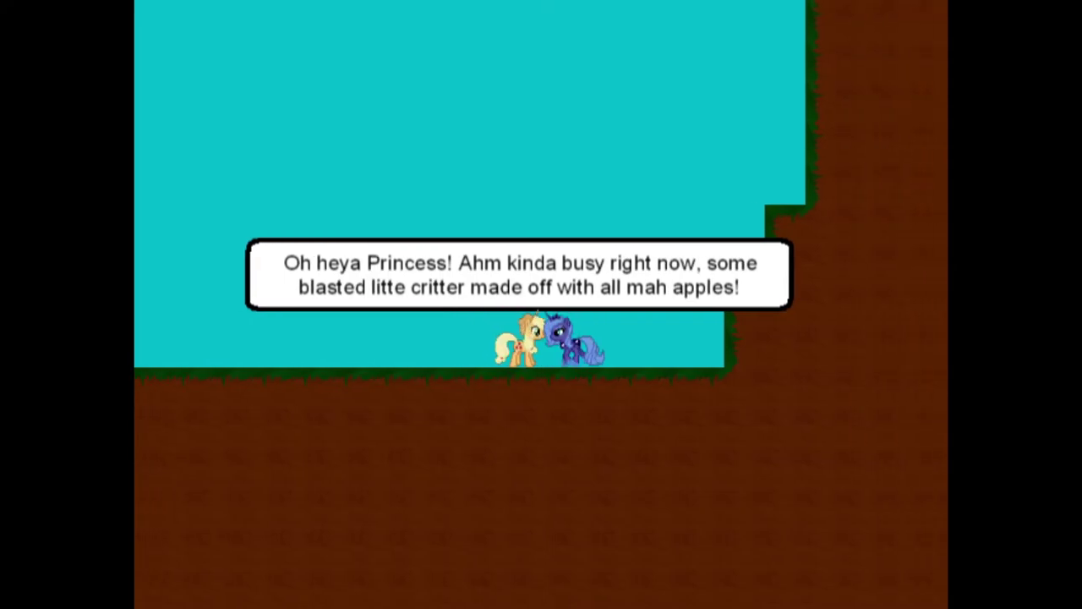
key(Left)
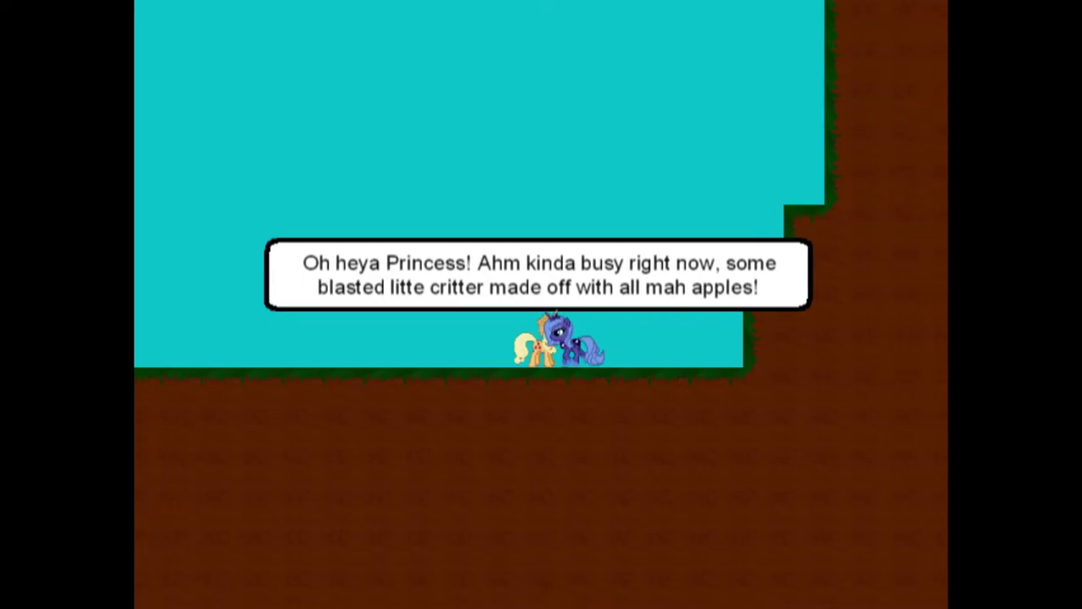
key(space)
key(Right)
key(Up)
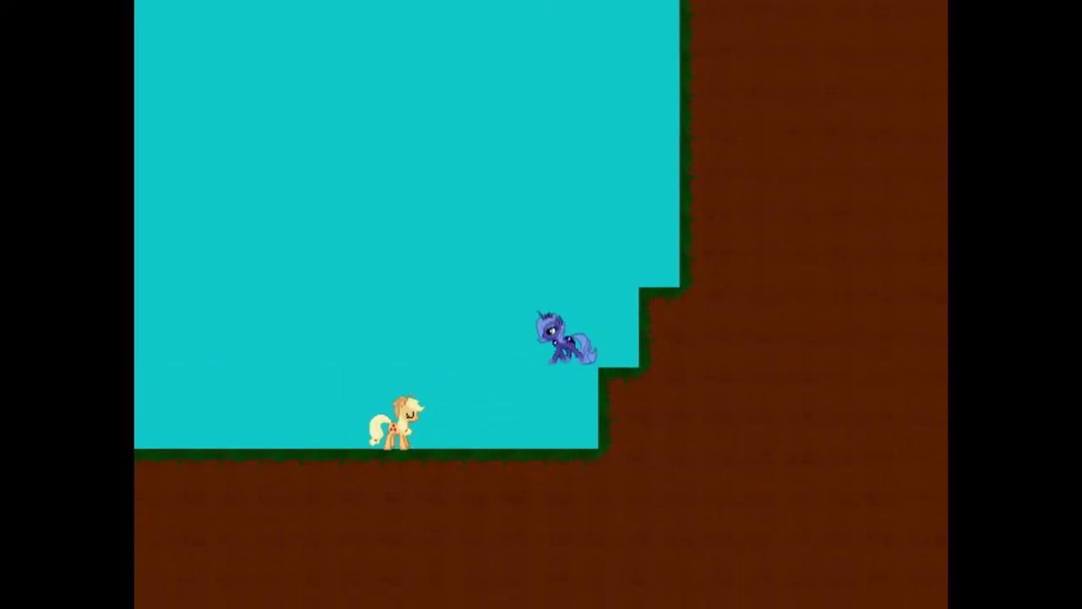
key(Left)
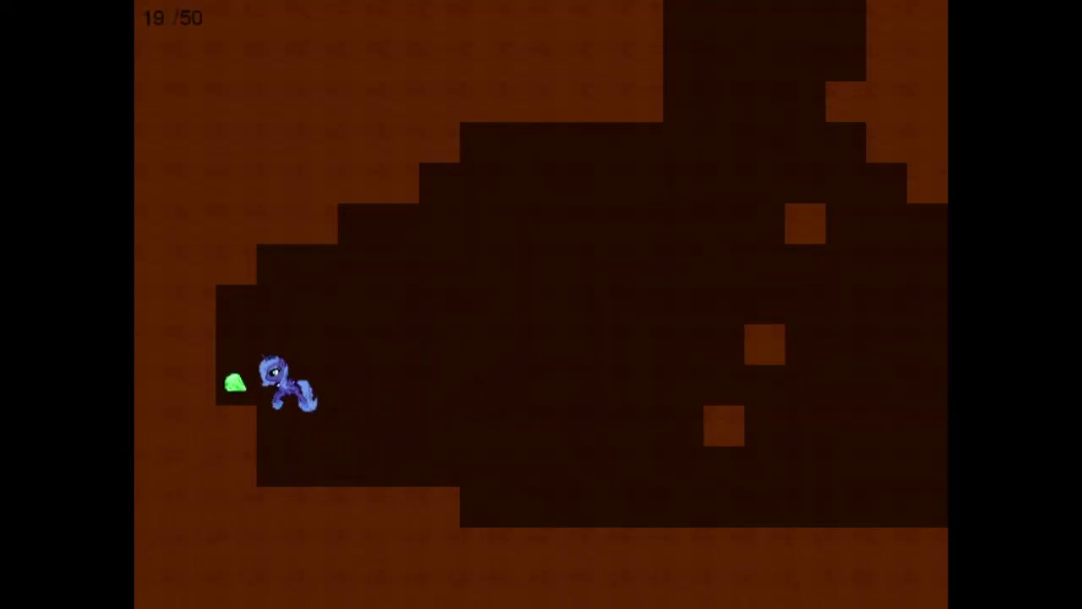
- Fly Luna up and right through the cave toward the first green gems
key(Up)
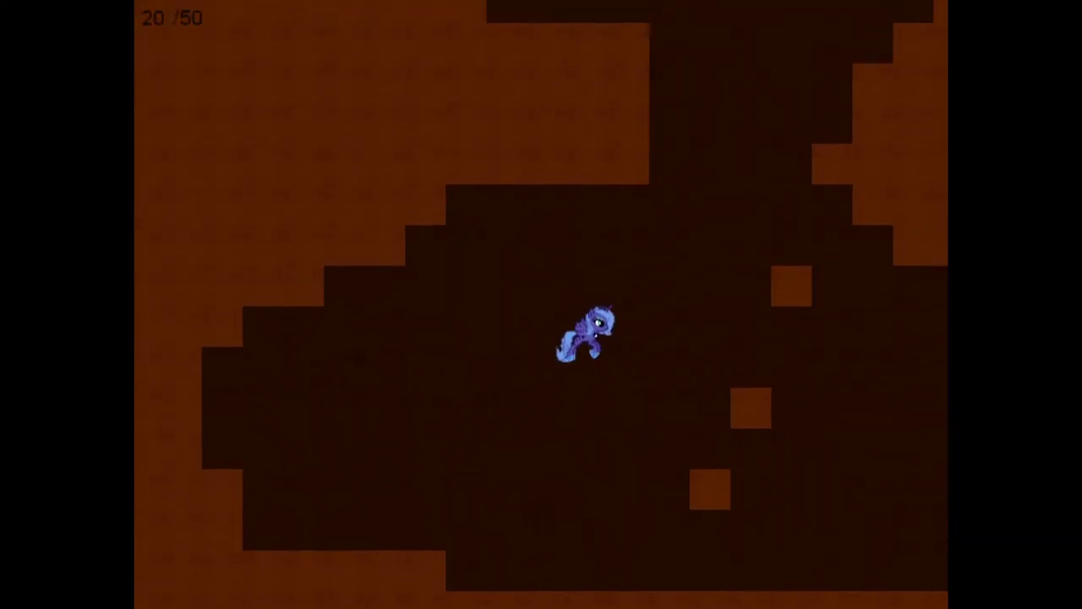
key(Right)
key(Up)
key(Up)
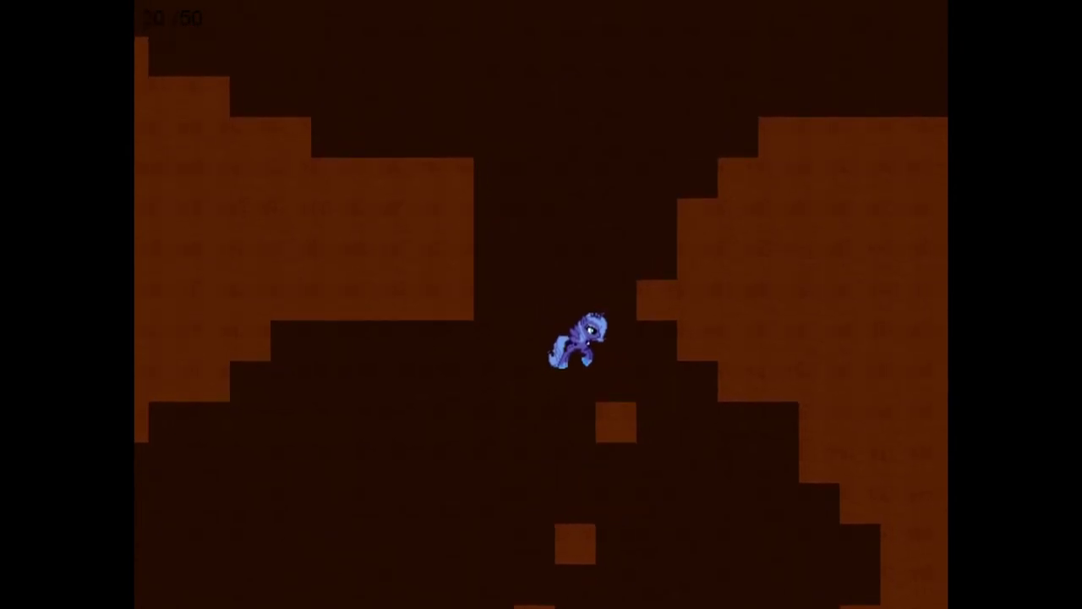
key(Up)
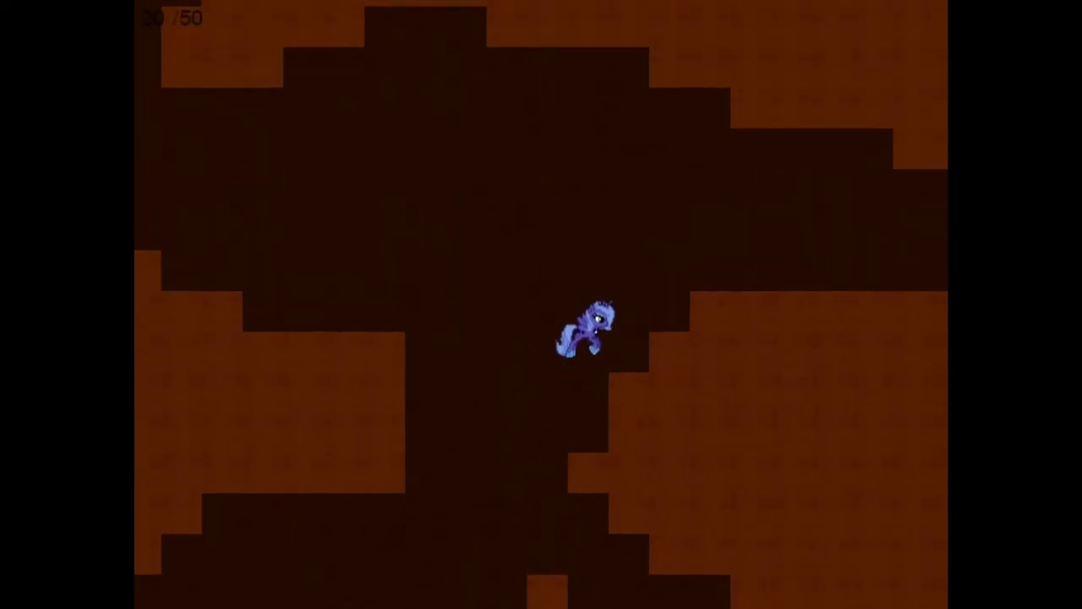
key(Right)
key(Right)
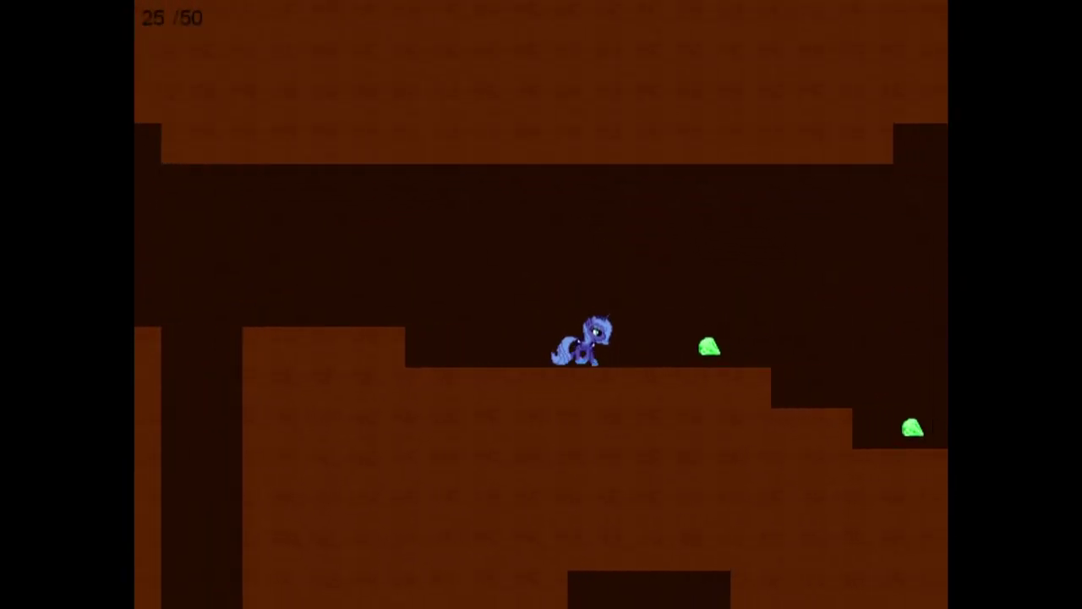
key(Right)
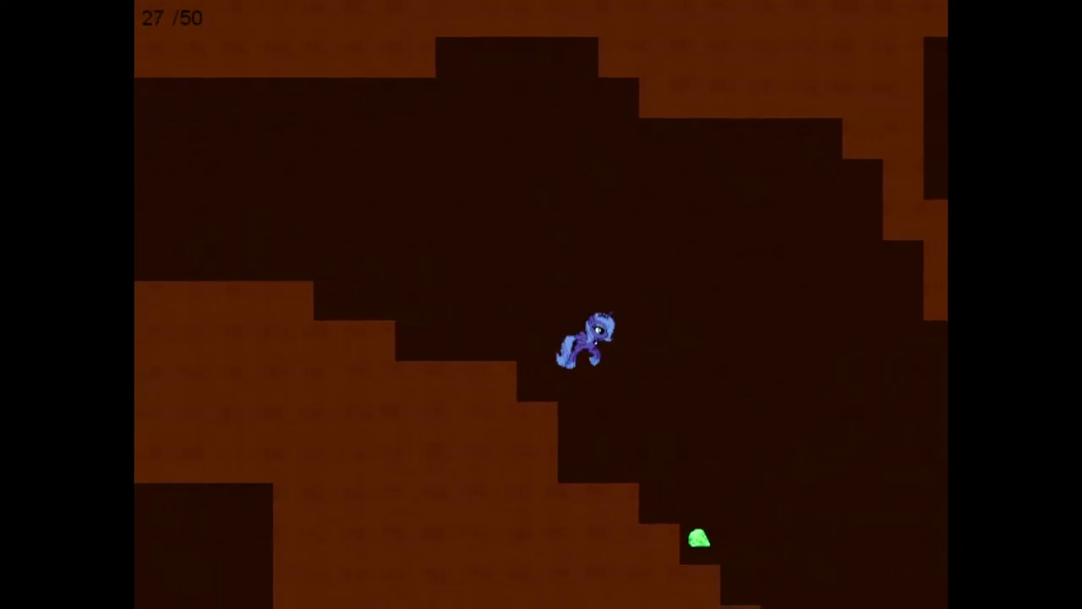
- Collect a gem, run left along the corridor, and drop down the shaft for more gems
key(Left)
key(Left)
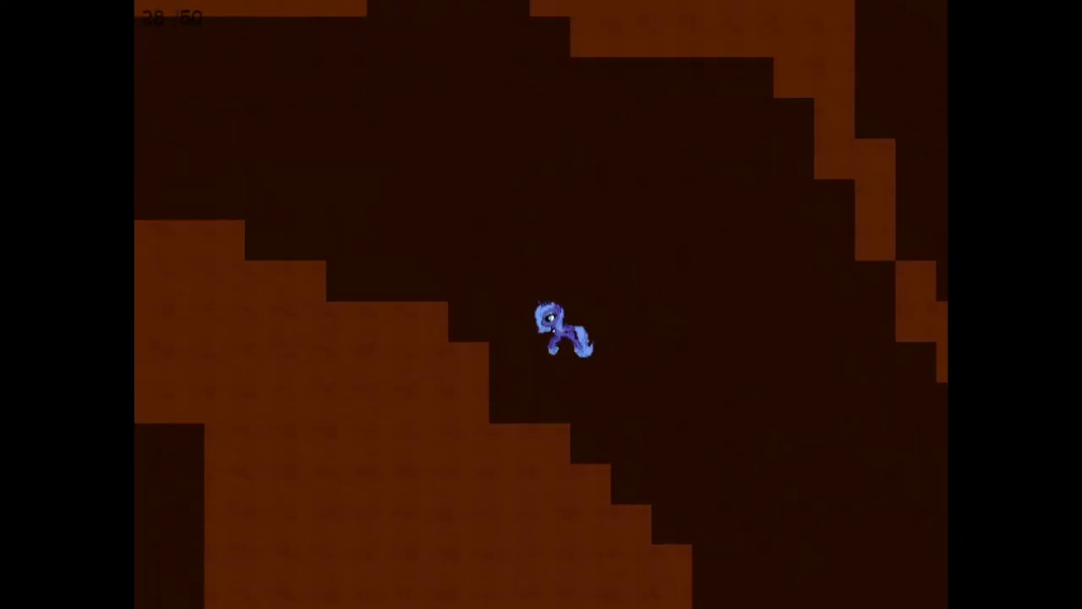
key(Left)
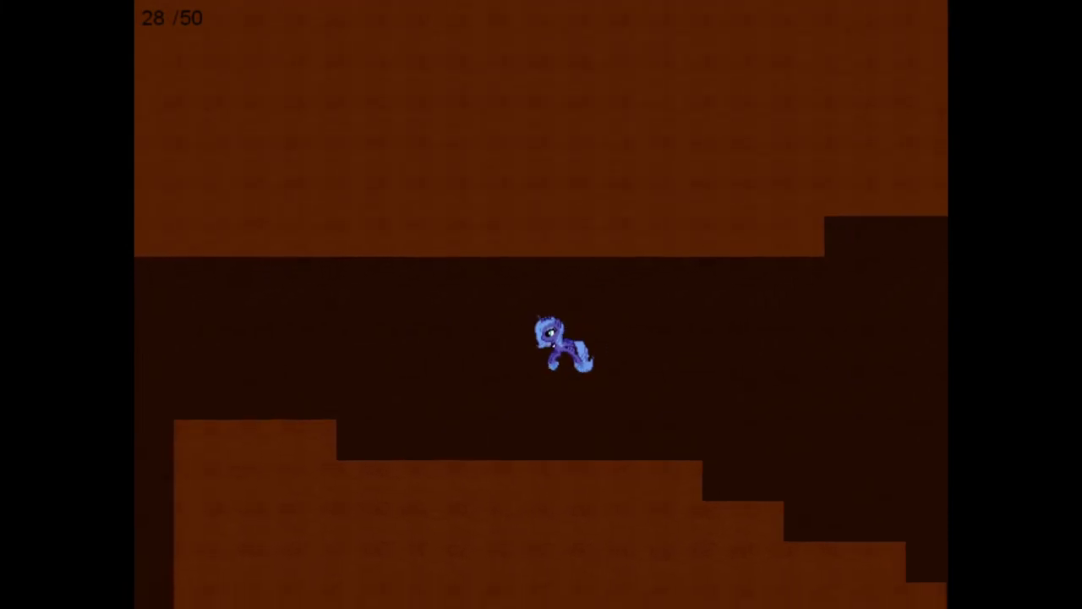
key(Left)
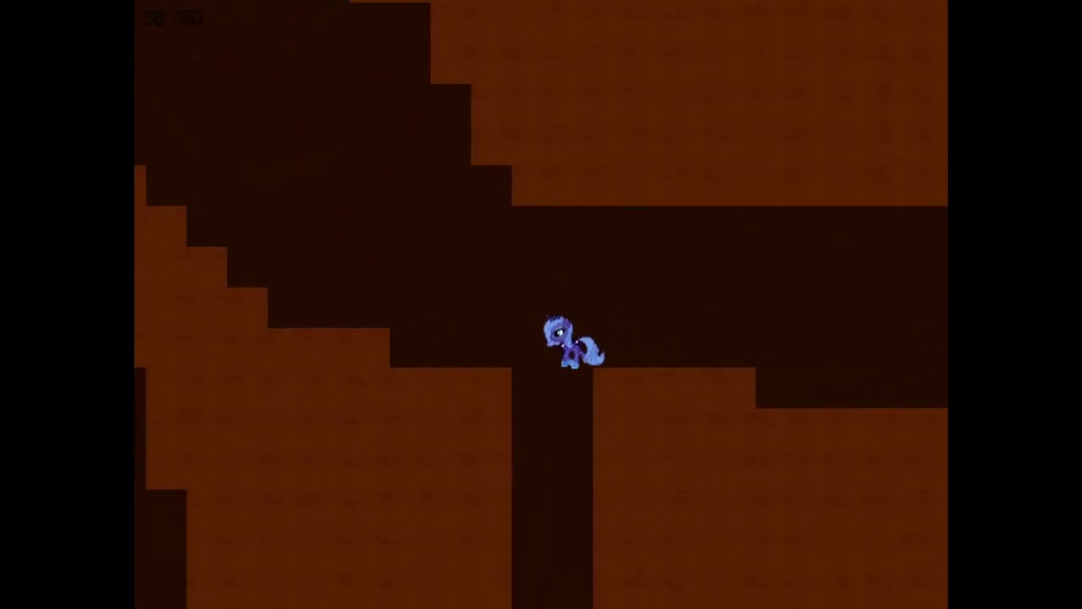
key(Left)
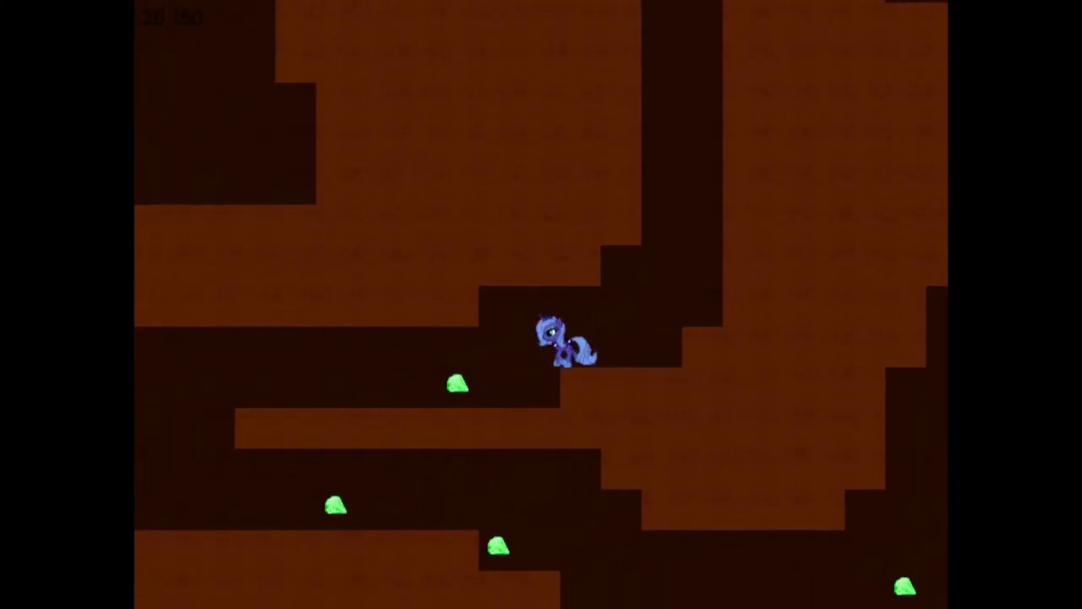
key(Left)
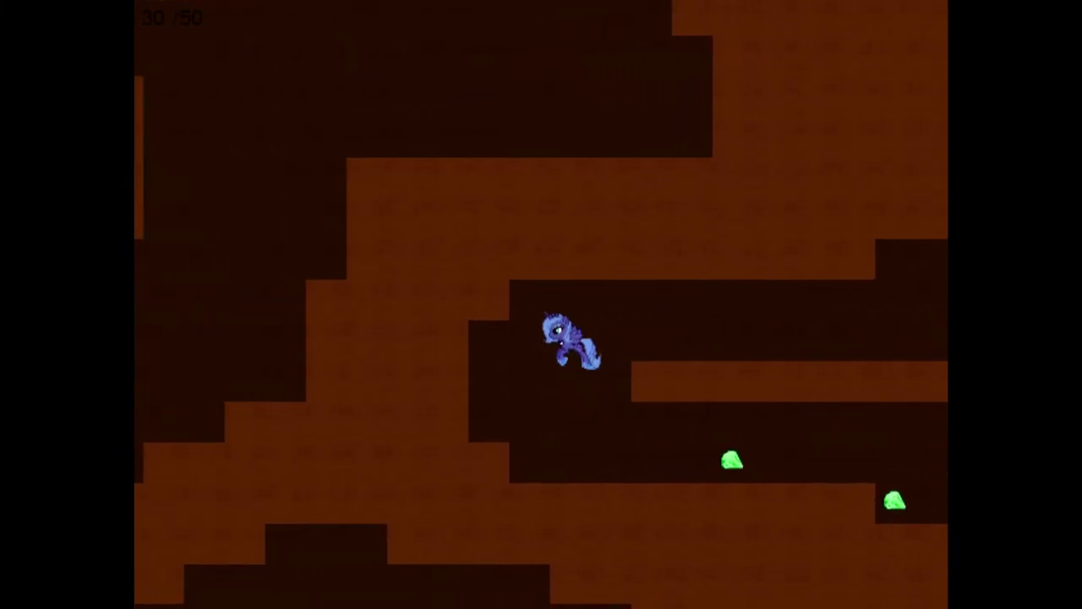
key(Right)
key(Right)
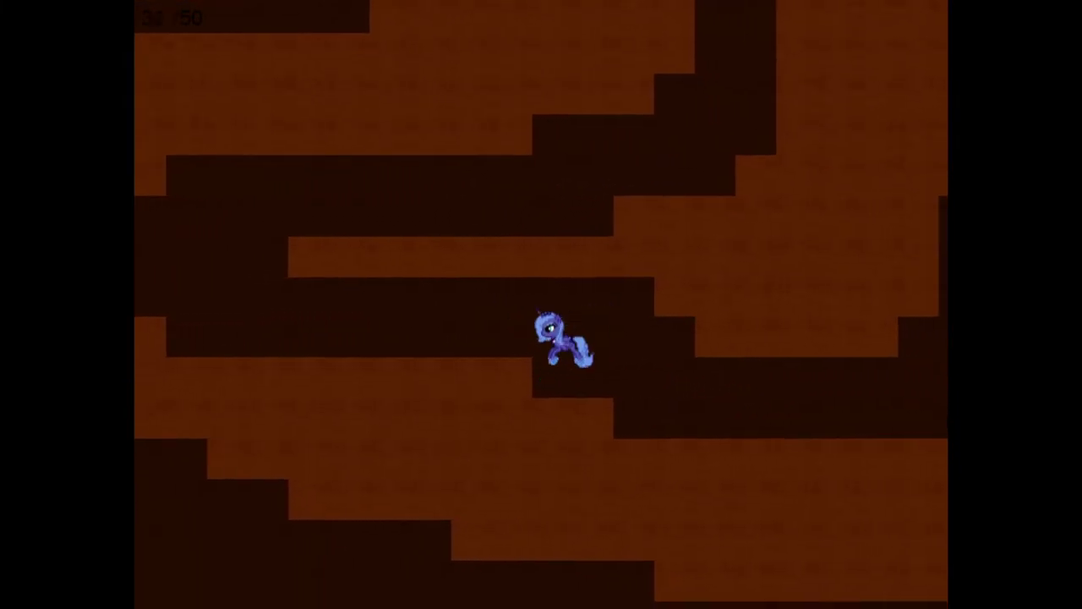
key(Right)
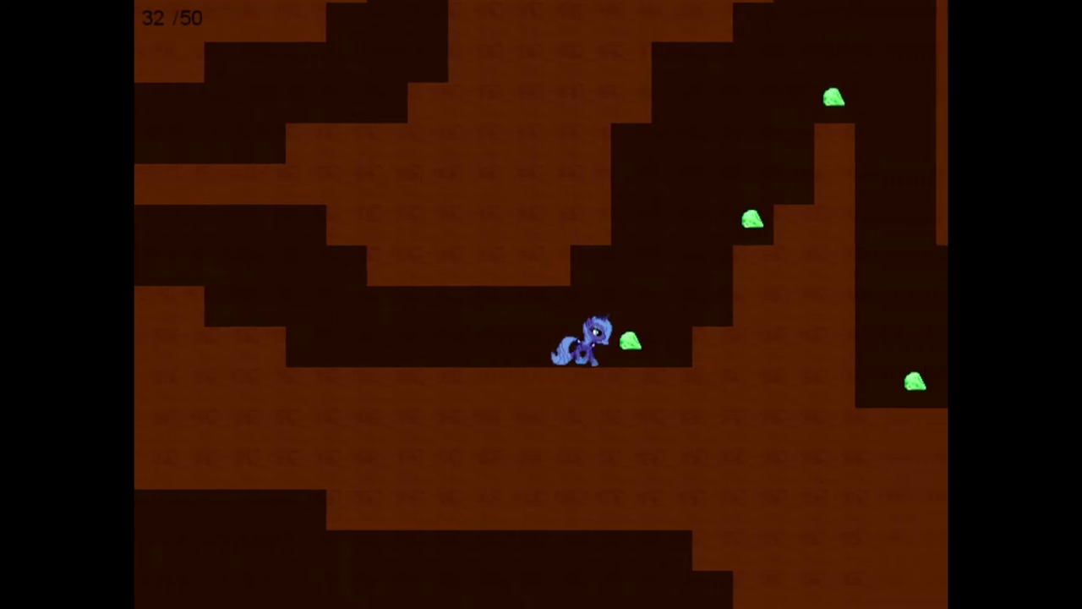
- Rise up the shaft and run right, collecting the next gems
key(Up)
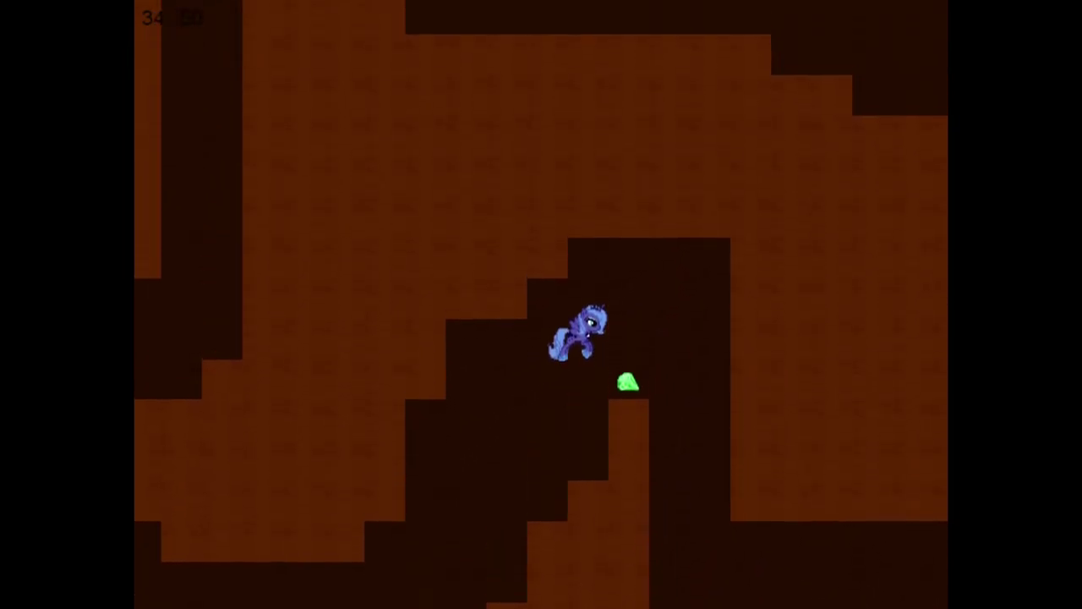
key(Right)
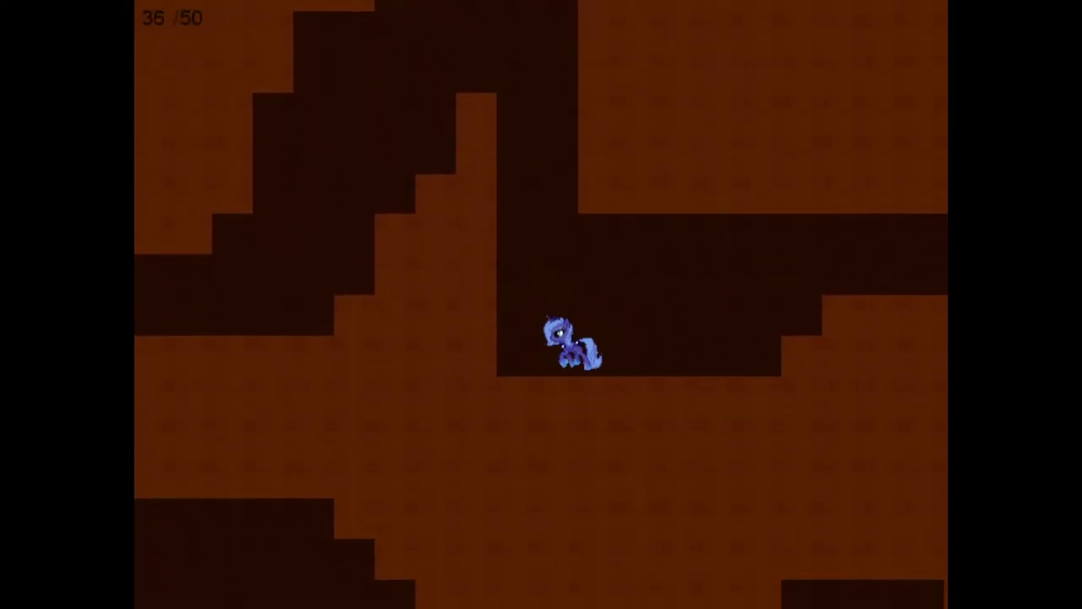
key(Right)
key(Right)
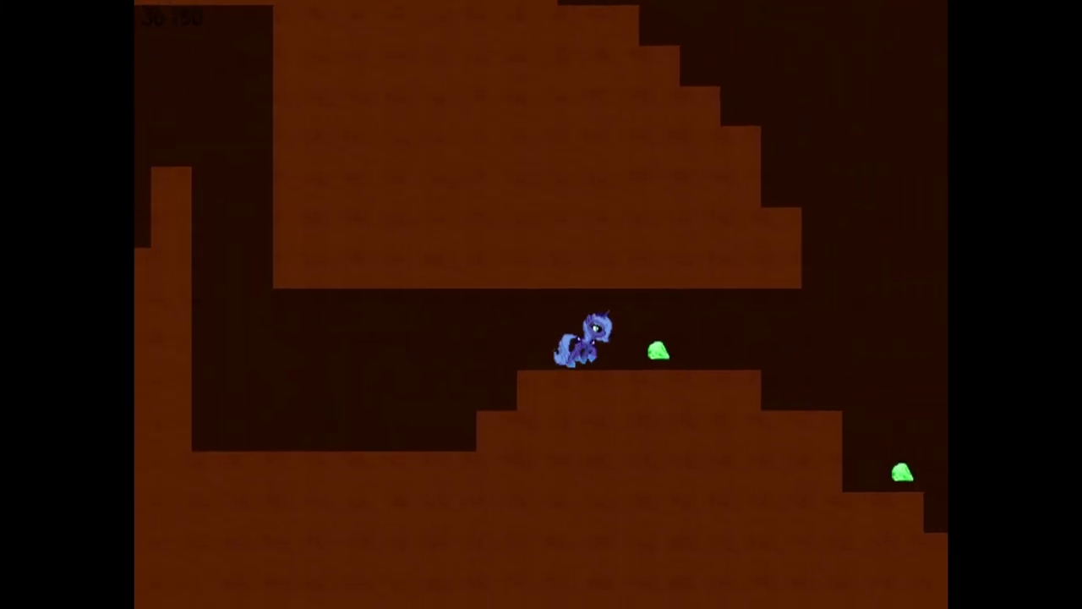
key(Right)
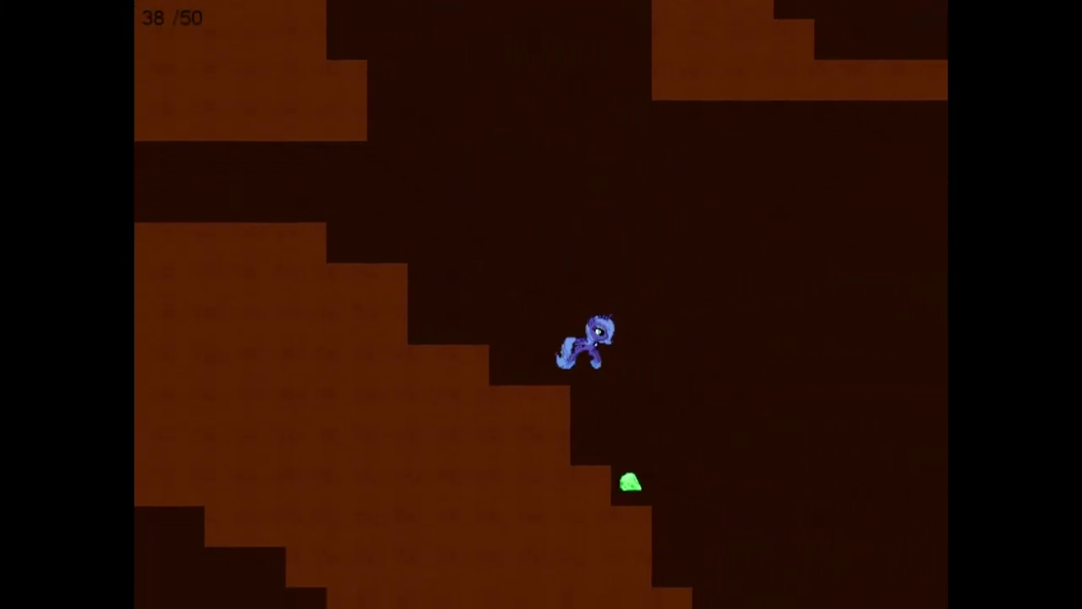
- Run left down the stepped slope, grabbing the gem cluster, and fall deeper to 45/50
key(Left)
key(Right)
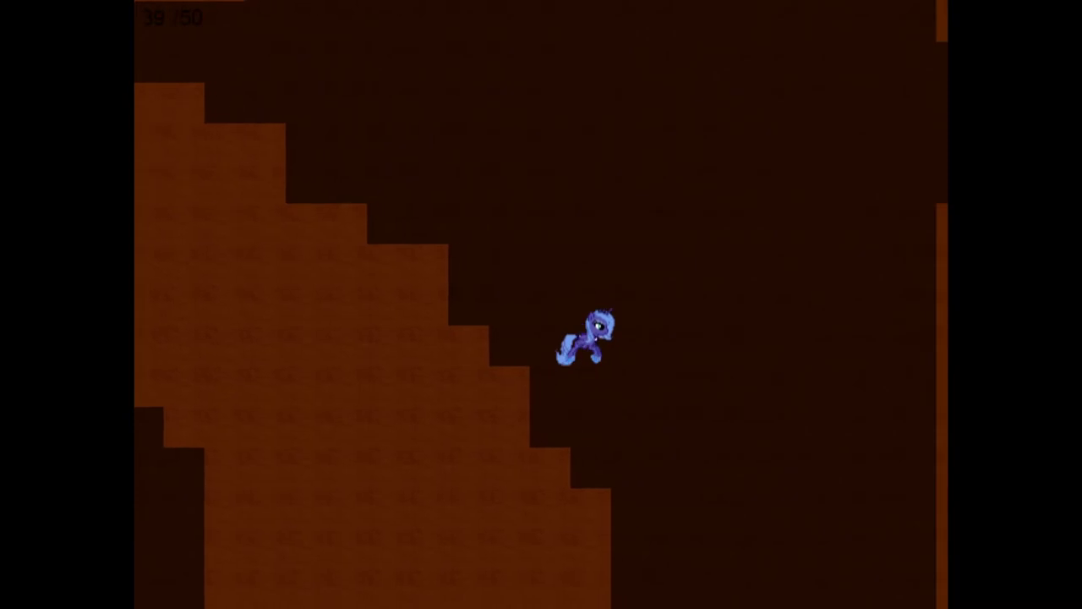
key(Left)
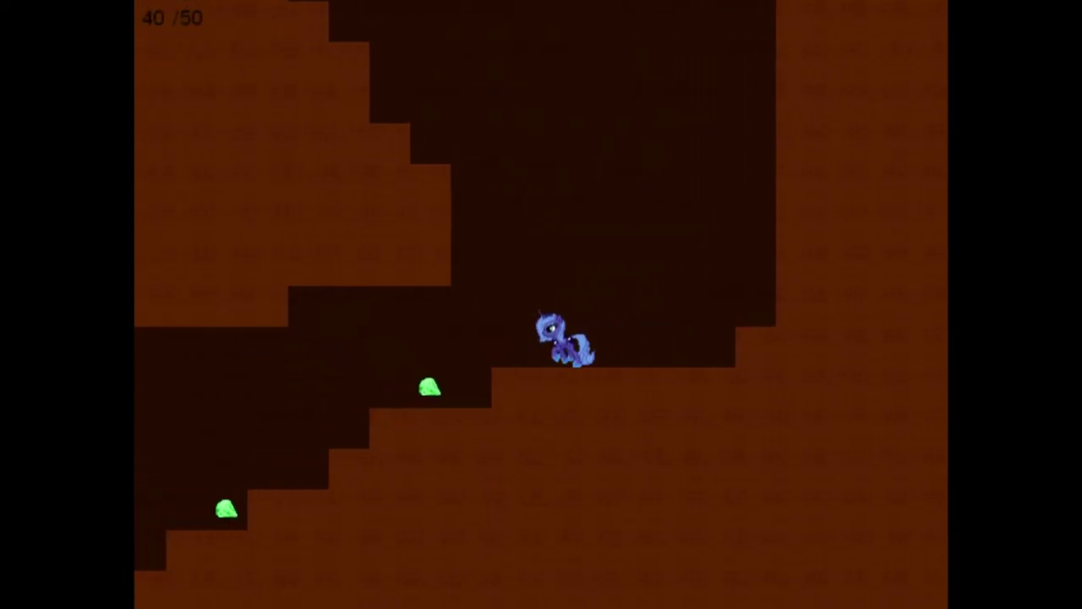
key(Left)
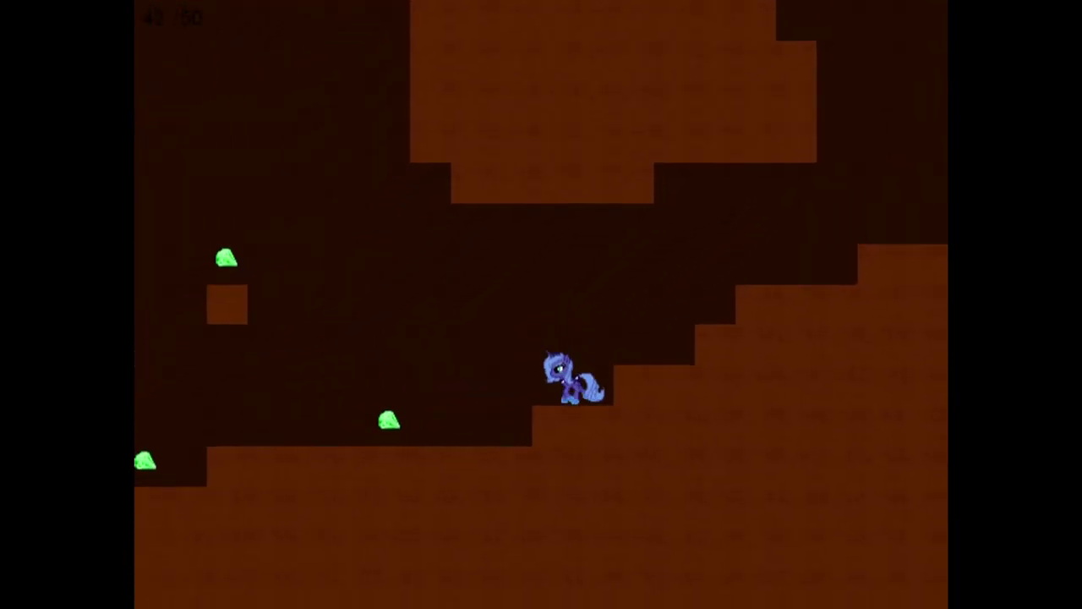
key(Left)
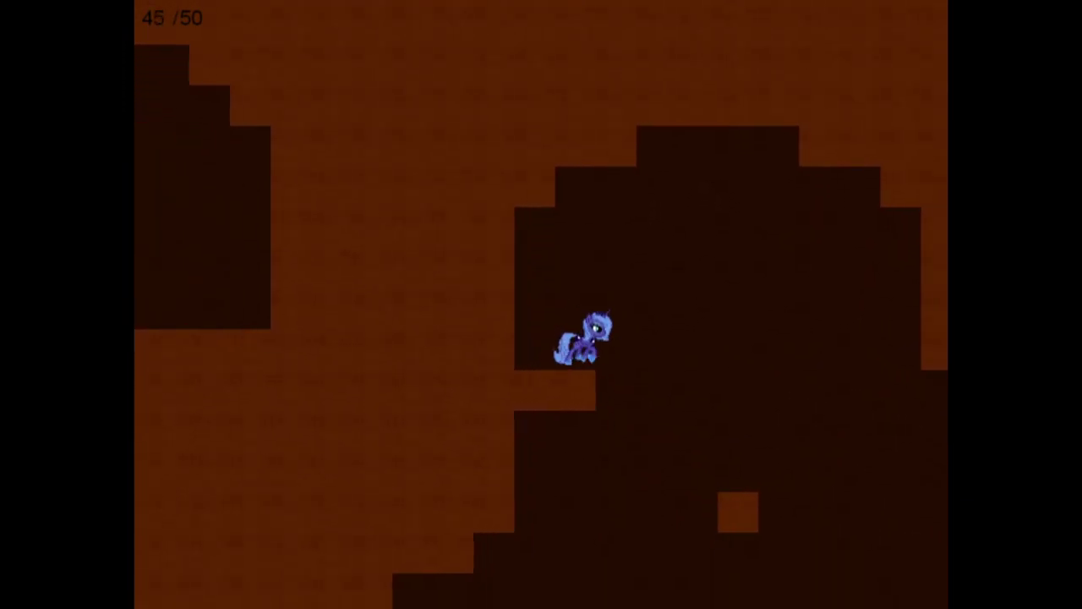
key(Left)
key(Left)
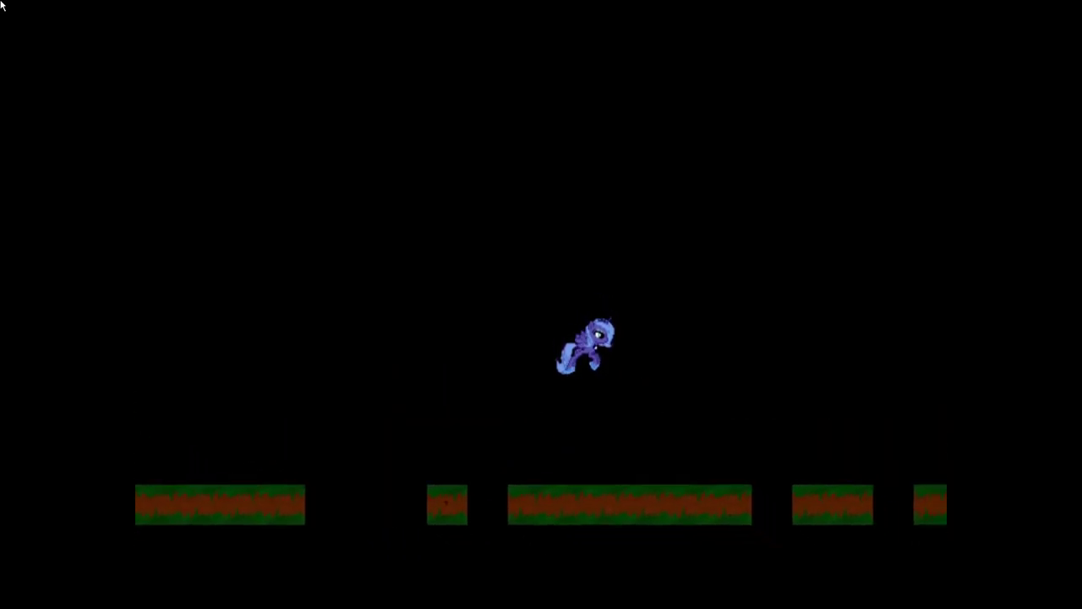
- Jump Luna three times across the gaps between scrolling grassy platforms
key(space)
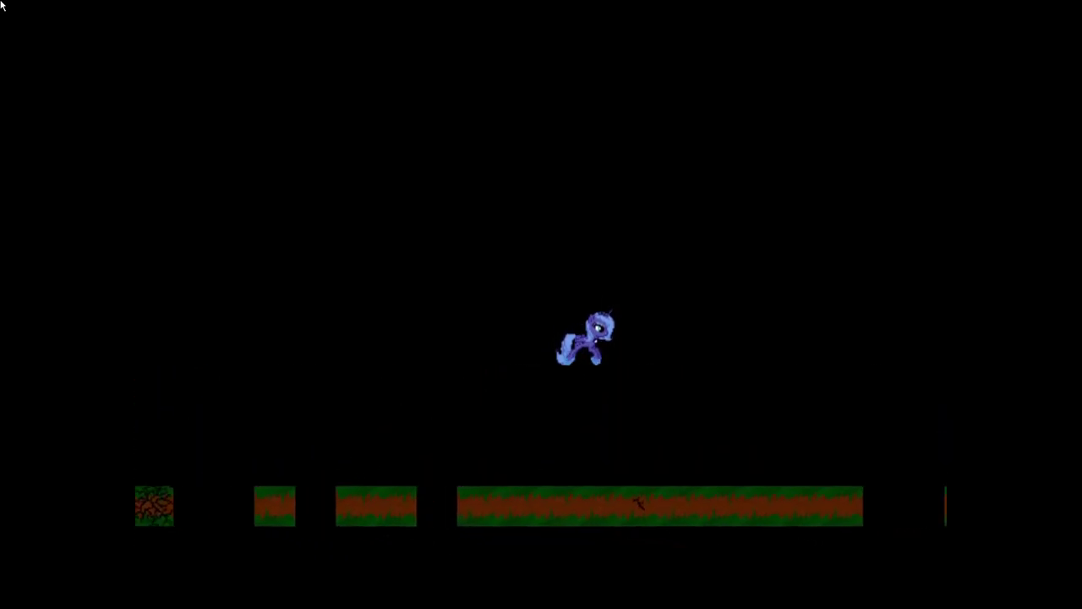
key(space)
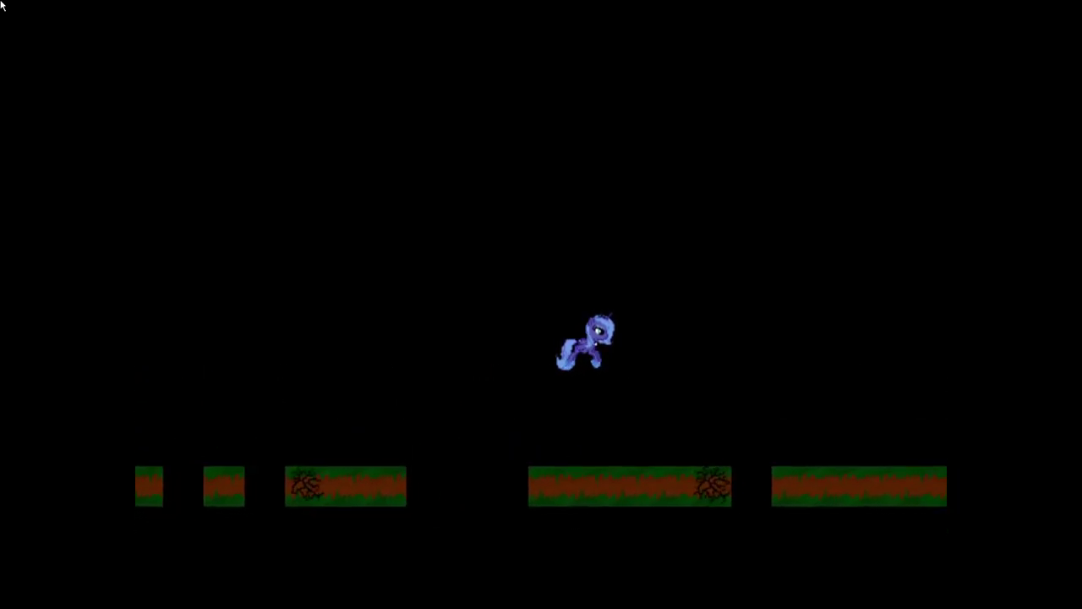
key(space)
key(space)
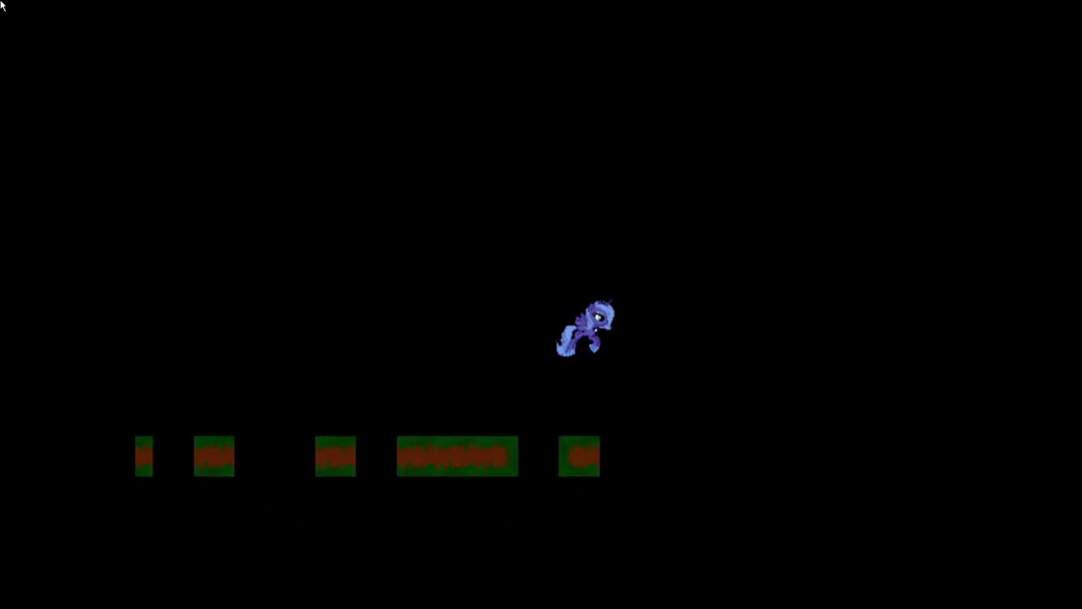